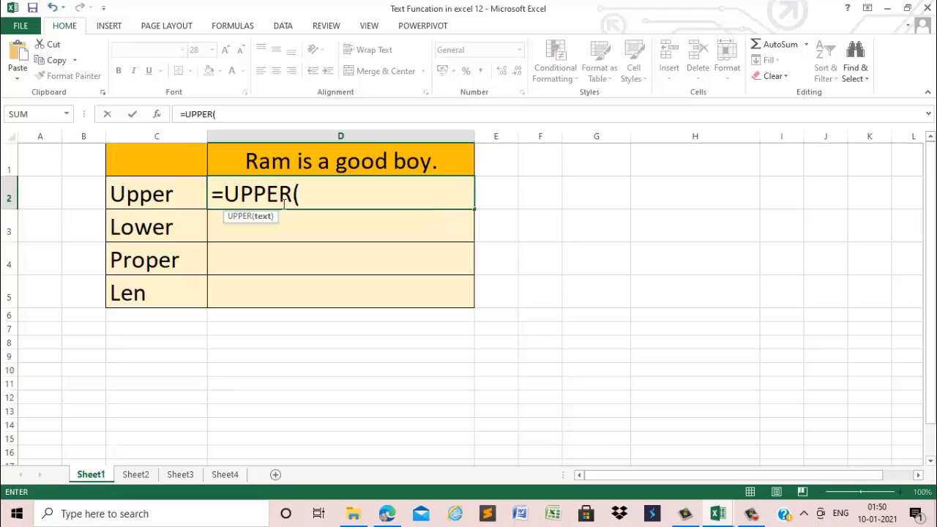
Complete the UPPER formula in D2 so it converts the sentence in D1 to capitals: =UPPER(D1)
left_click(323, 163)
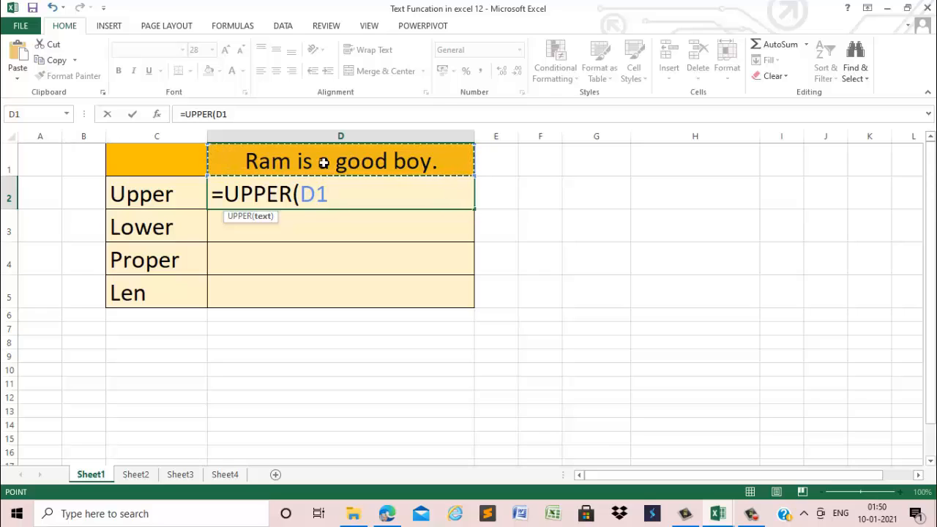
type(")")
key("Return")
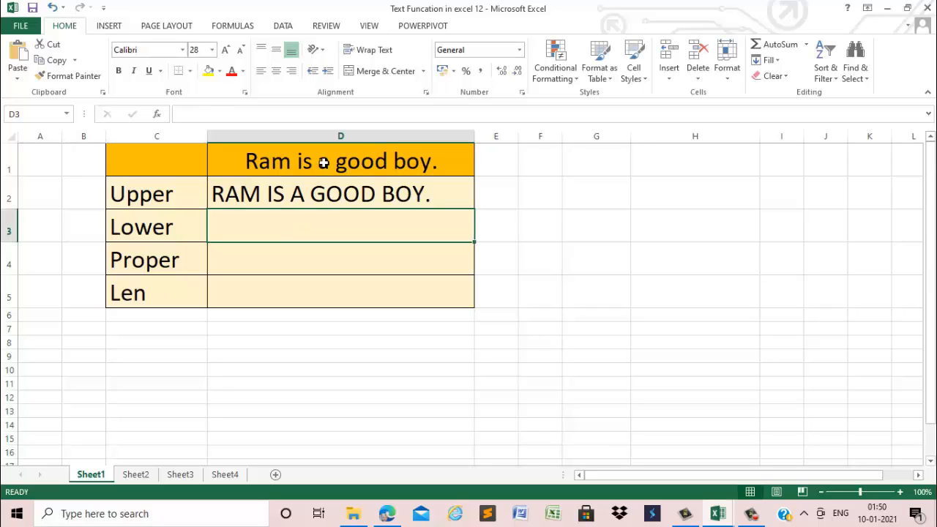
Enter =LOWER(D1) in D3, beside the Lower label, to convert the sentence to lowercase
type("=")
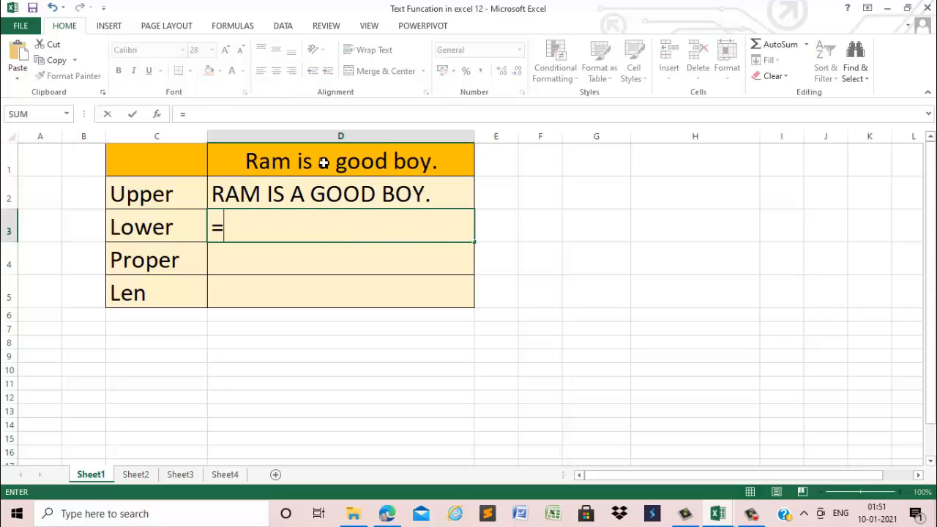
type("lowe")
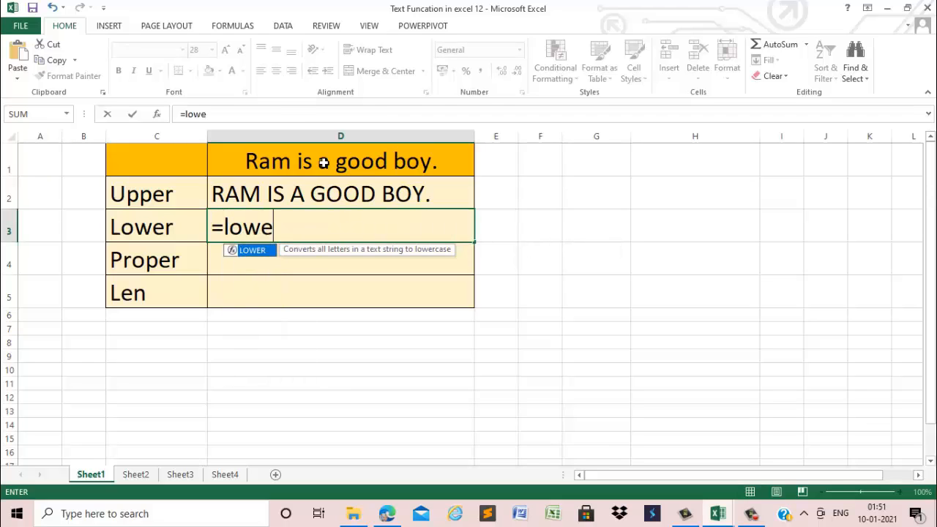
key("Tab")
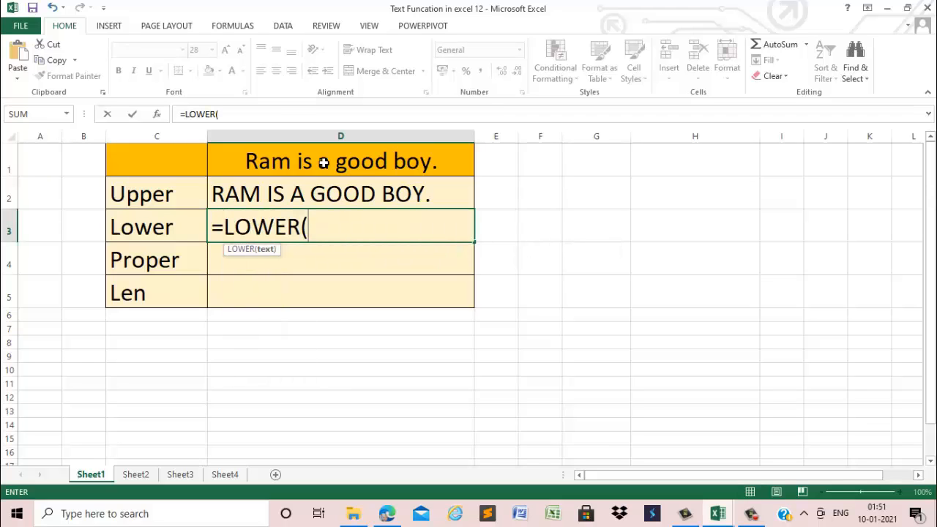
left_click(324, 163)
type(")")
key("Return")
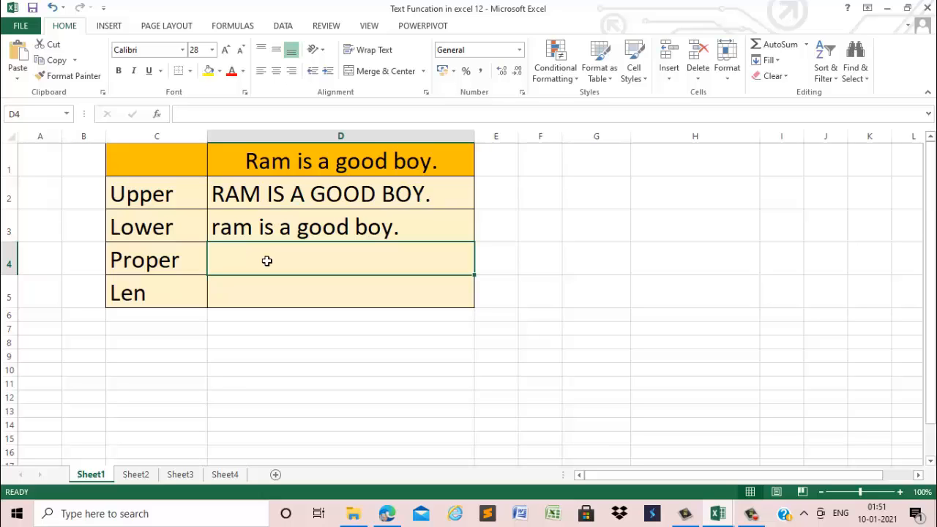
Enter =PROPER(D1) in D4, beside the Proper label, to capitalize each word of the sentence
type("=prop")
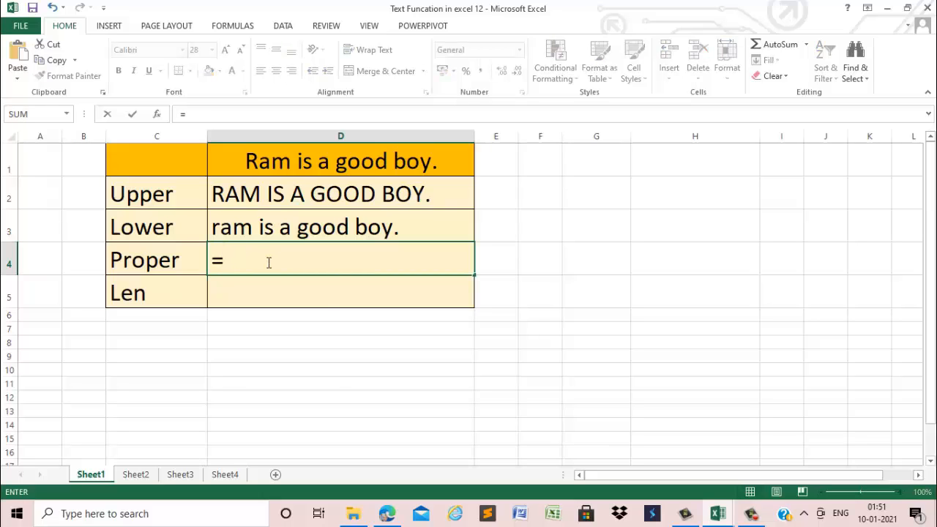
key("Tab")
left_click(283, 166)
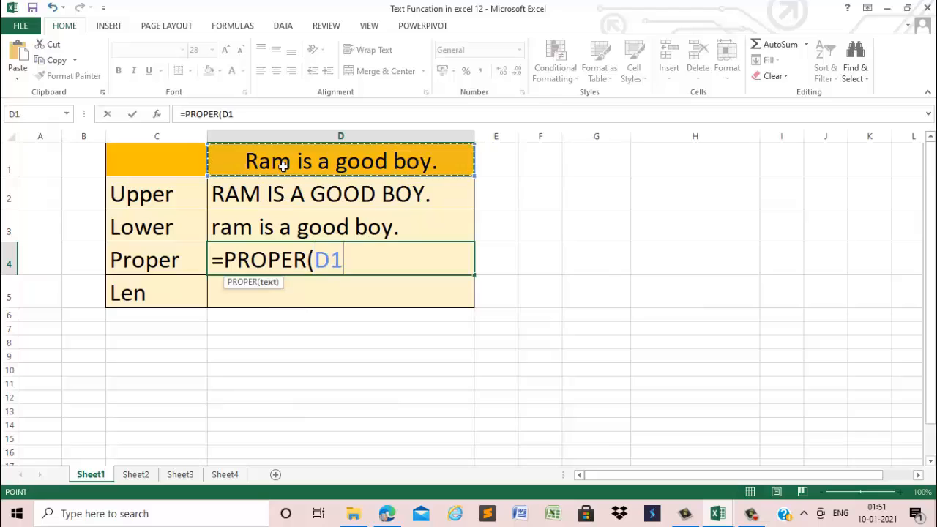
type(")")
key("Return")
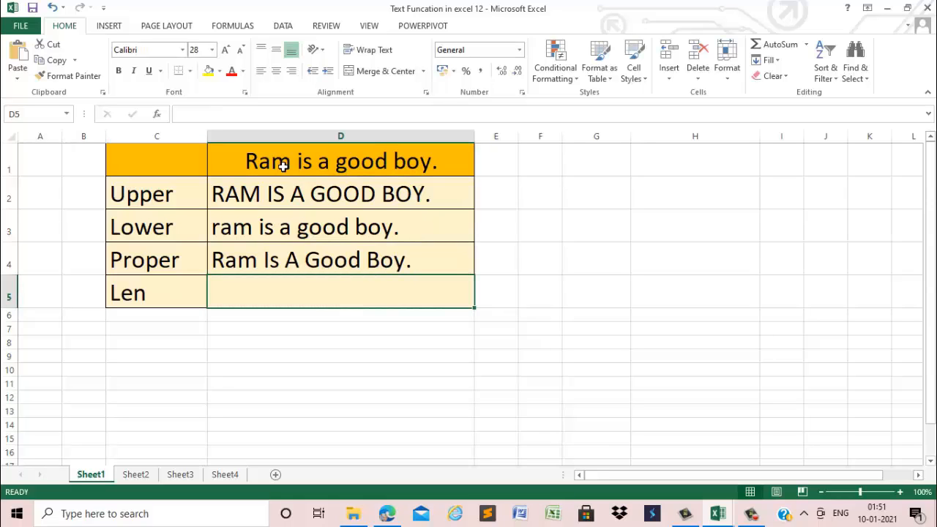
Enter =LEN(D1) in D5, beside the Len label, to count the sentence's characters
type("=len")
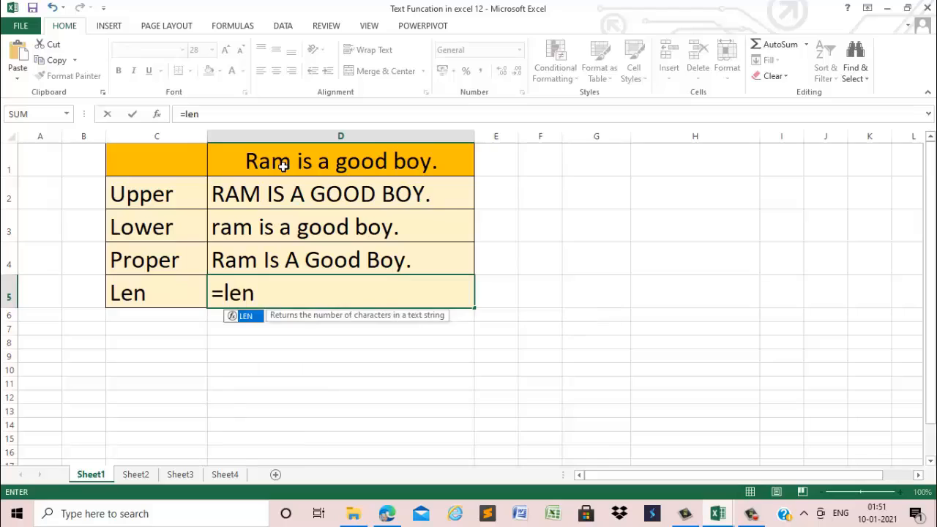
type("(")
left_click(282, 165)
type(")")
key("Return")
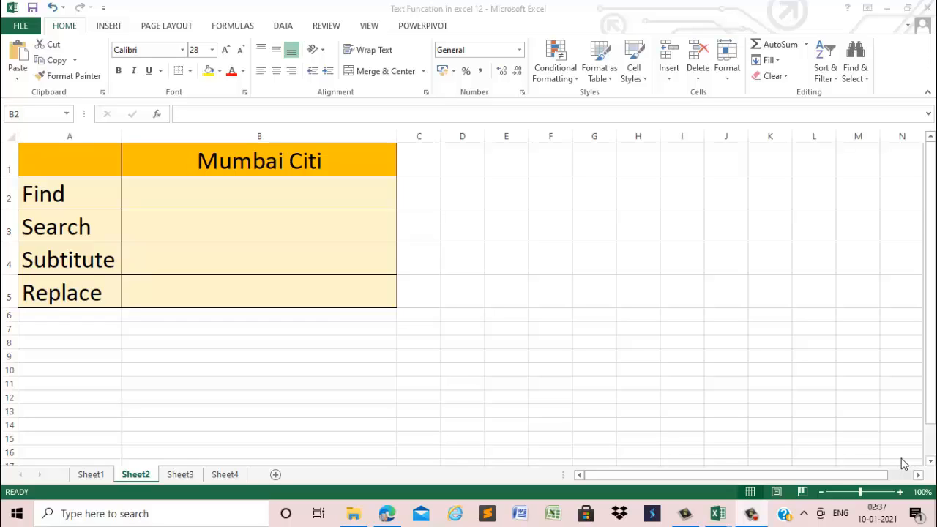
In B2 of Sheet2, enter =FIND("m",B1,1) to locate the lowercase m in the heading text, and review the formula
left_click(239, 201)
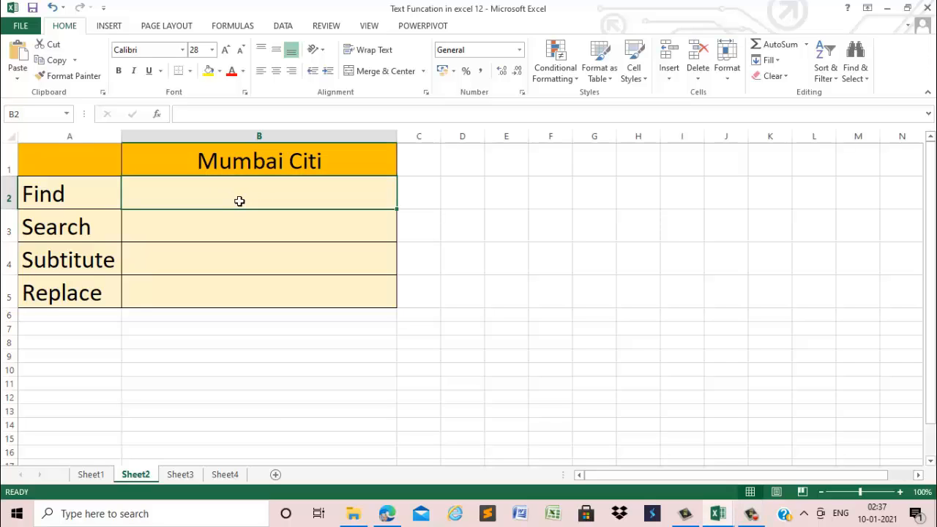
type("=fin")
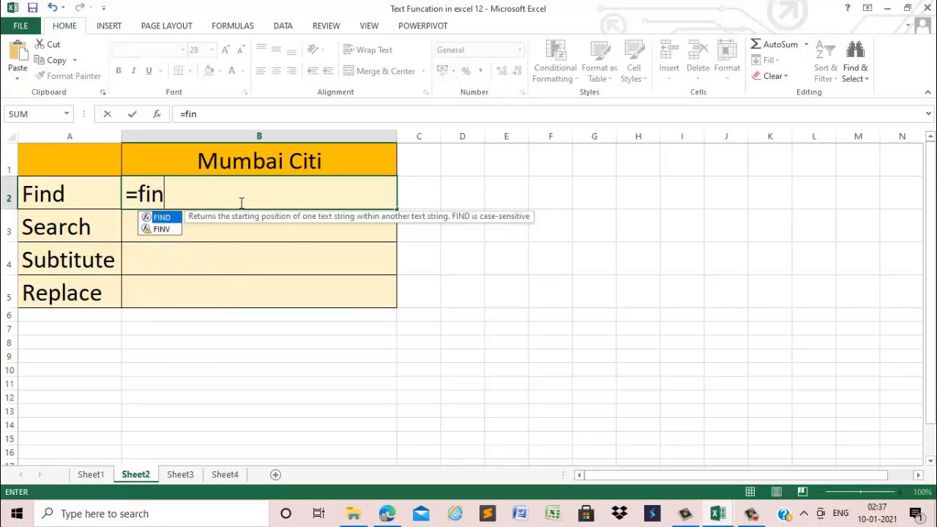
key("Tab")
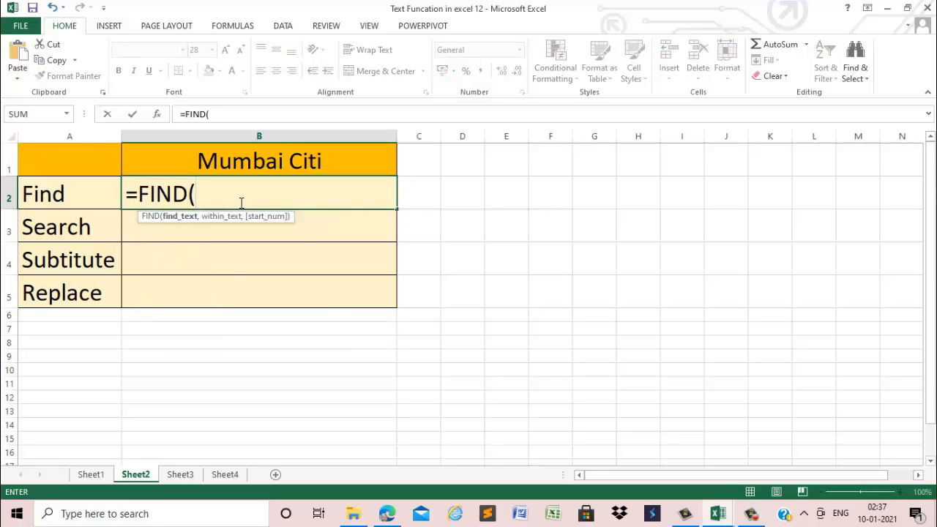
type("\"m\",")
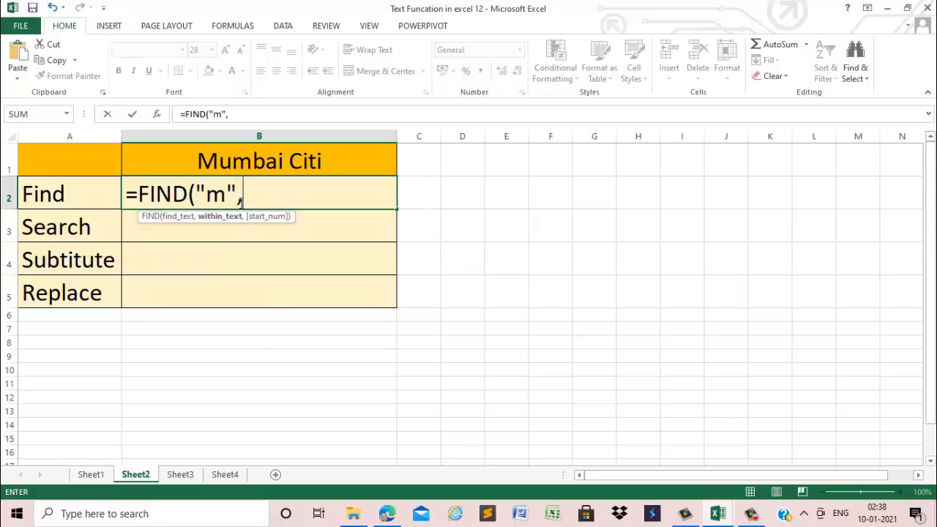
left_click(254, 161)
type(",")
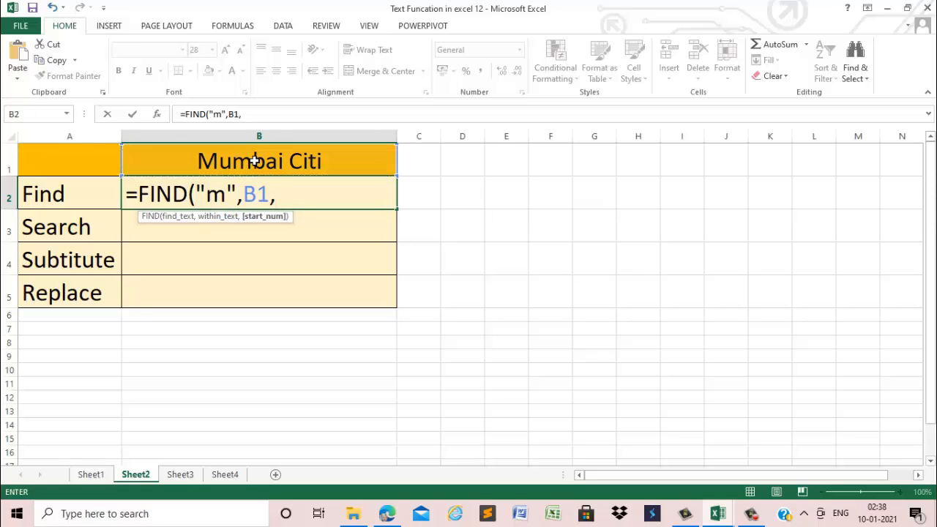
type("1)")
key("Return")
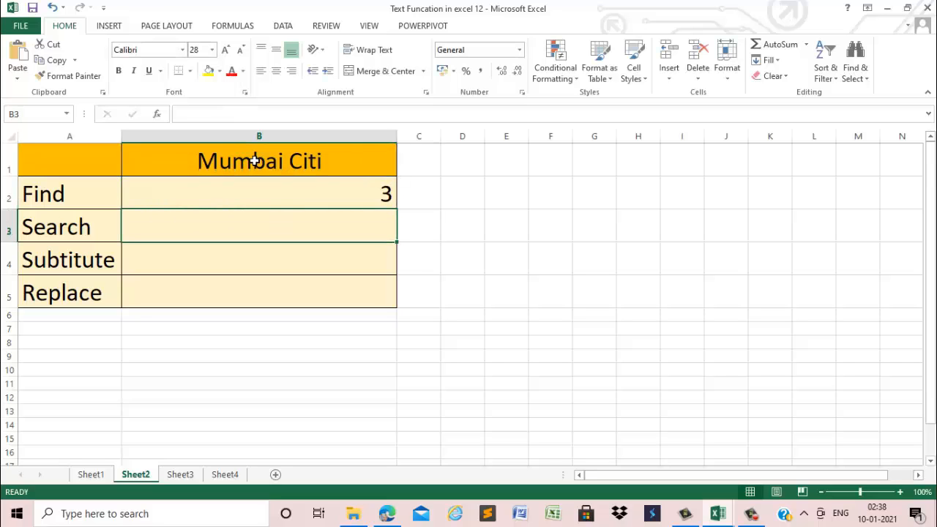
left_click(346, 204)
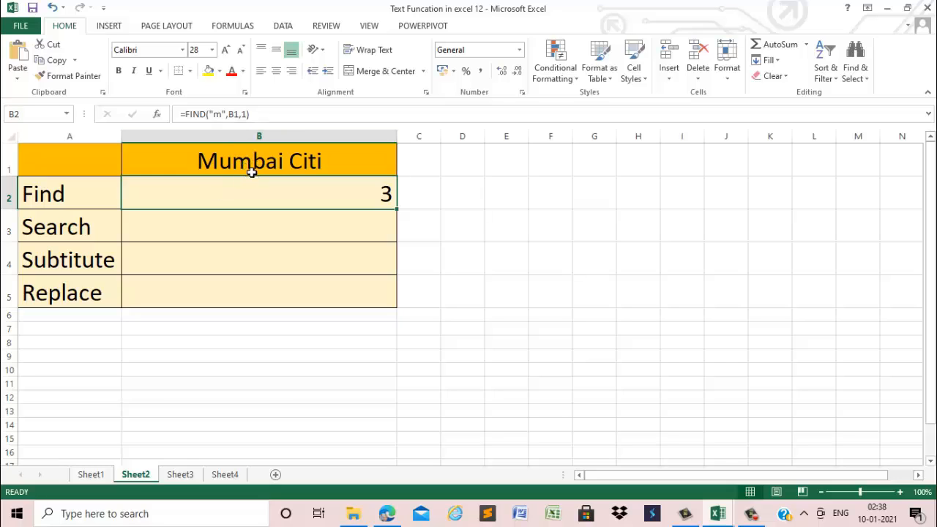
Enter =SEARCH("m",B1,1) in B3 to locate the letter m regardless of case, and review the formula
left_click(222, 223)
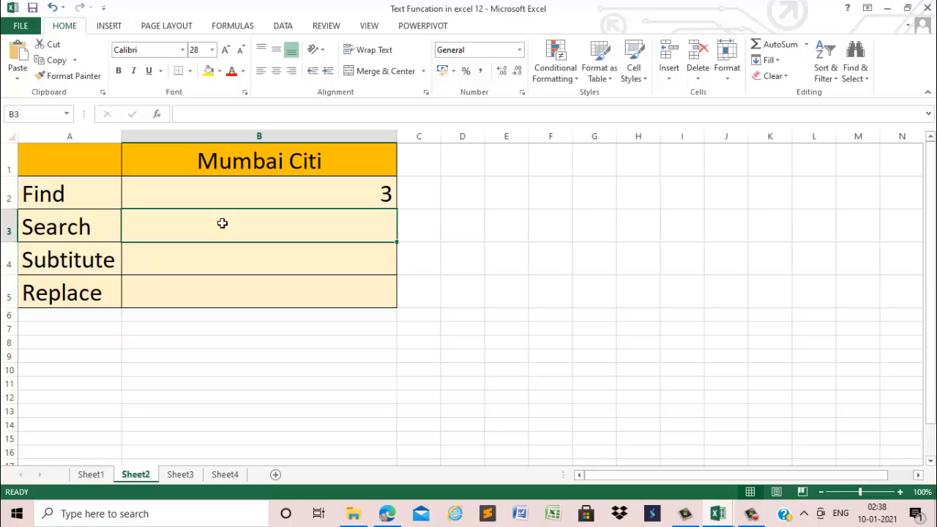
type("=se")
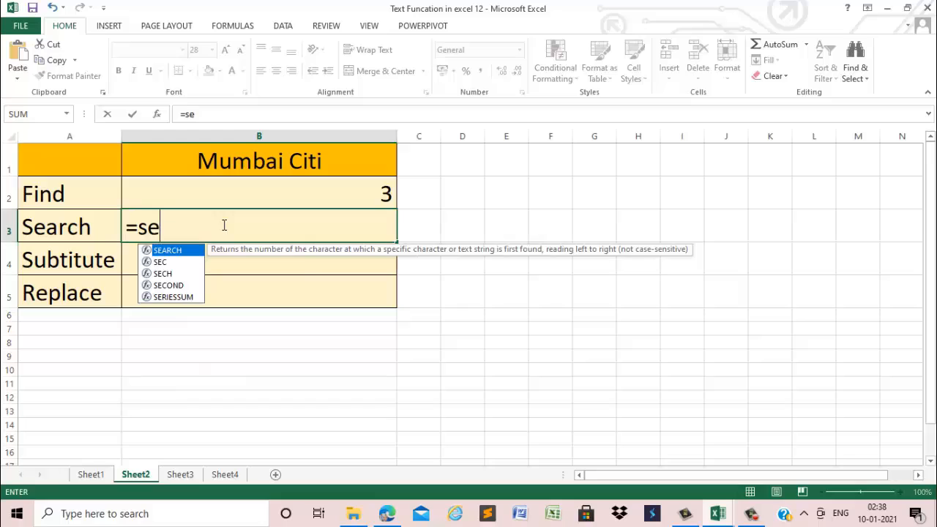
key("Tab")
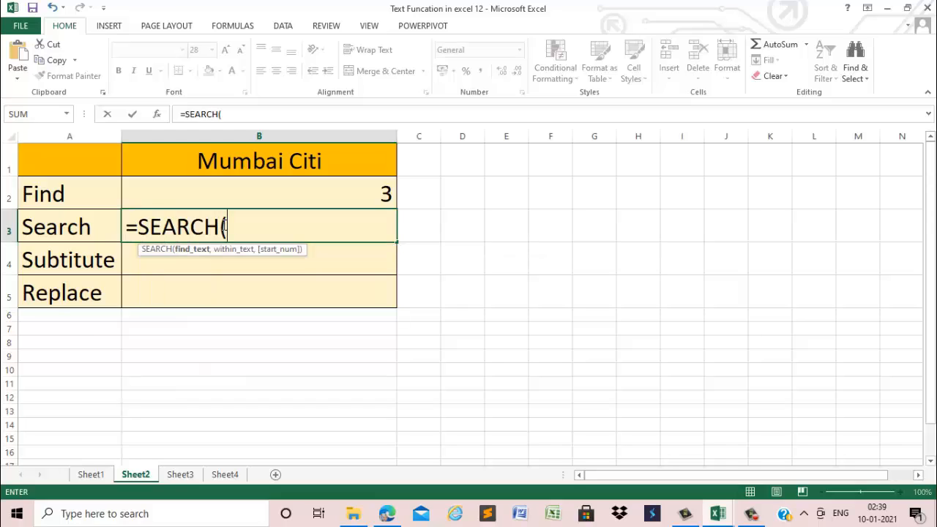
type("\"m\",")
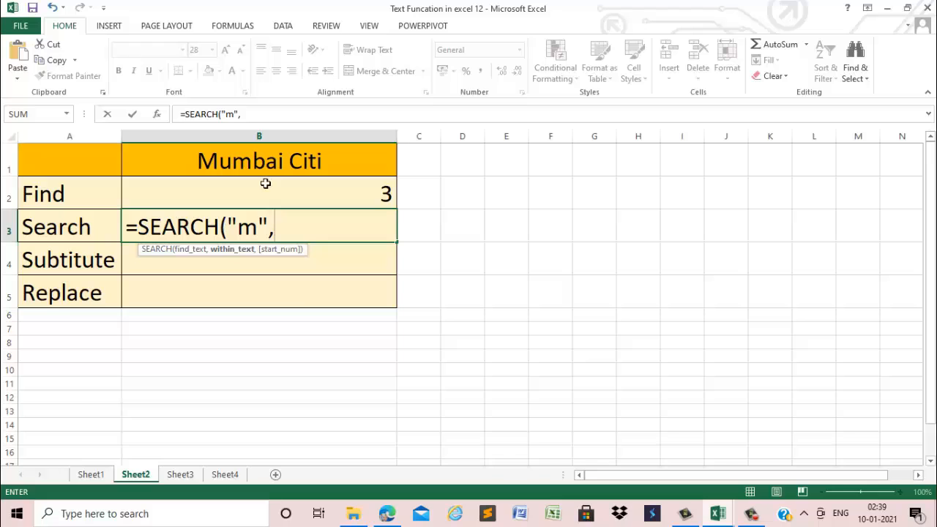
left_click(315, 160)
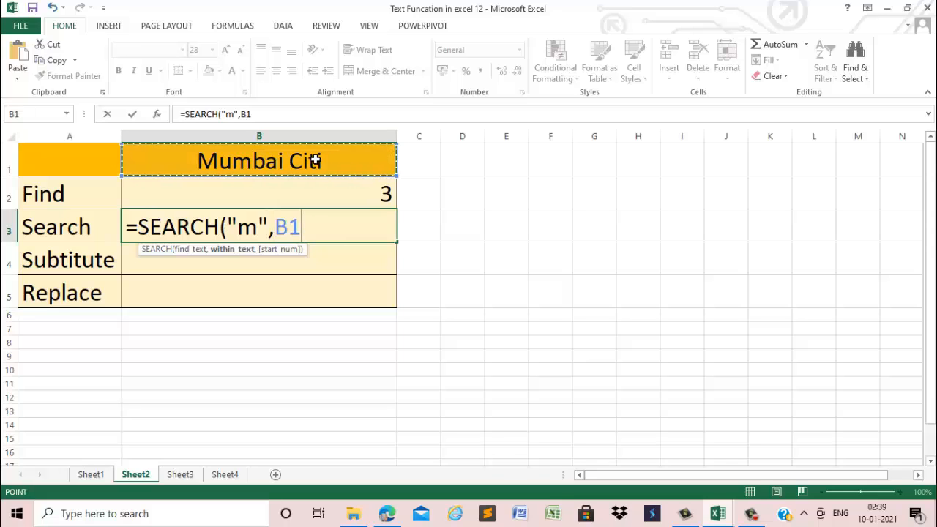
type(",1)")
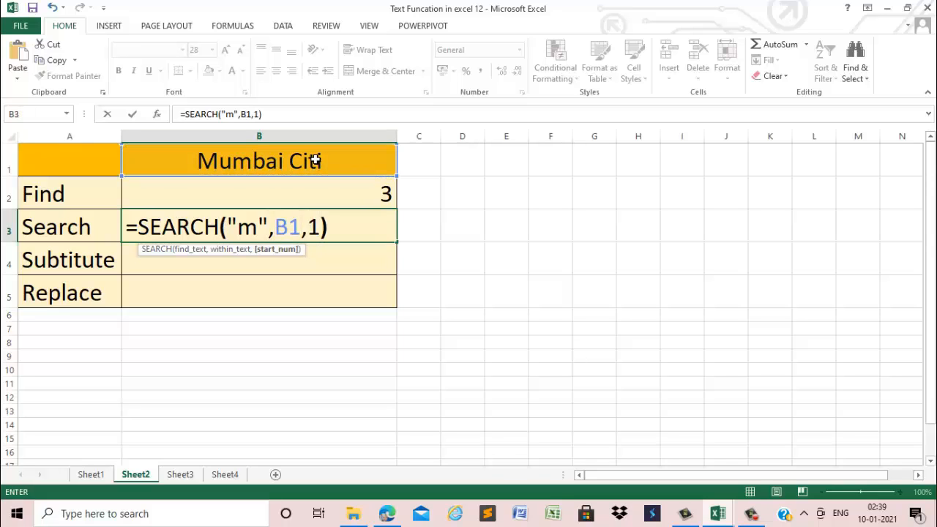
key("Return")
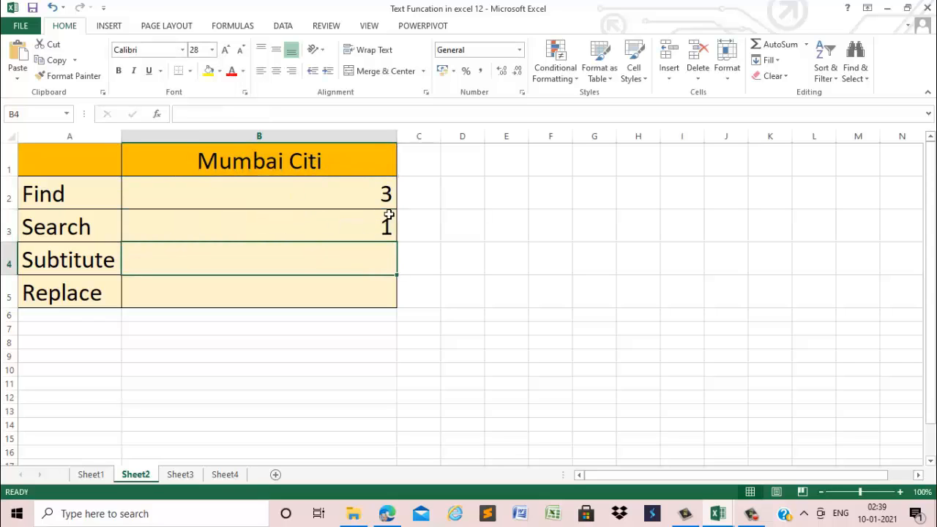
left_click(370, 234)
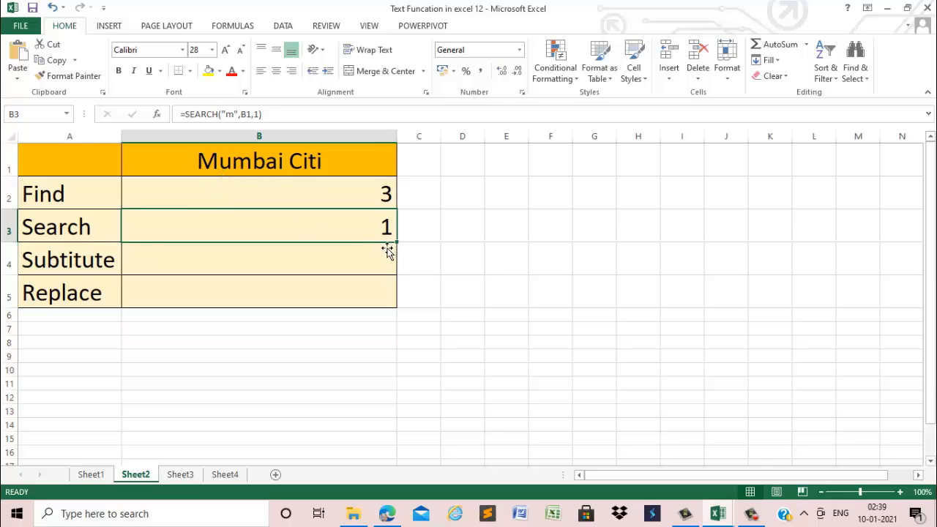
Enter =SUBSTITUTE(B1,"Citi","city") in B4 to swap the misspelled word in the heading text
left_click(345, 252)
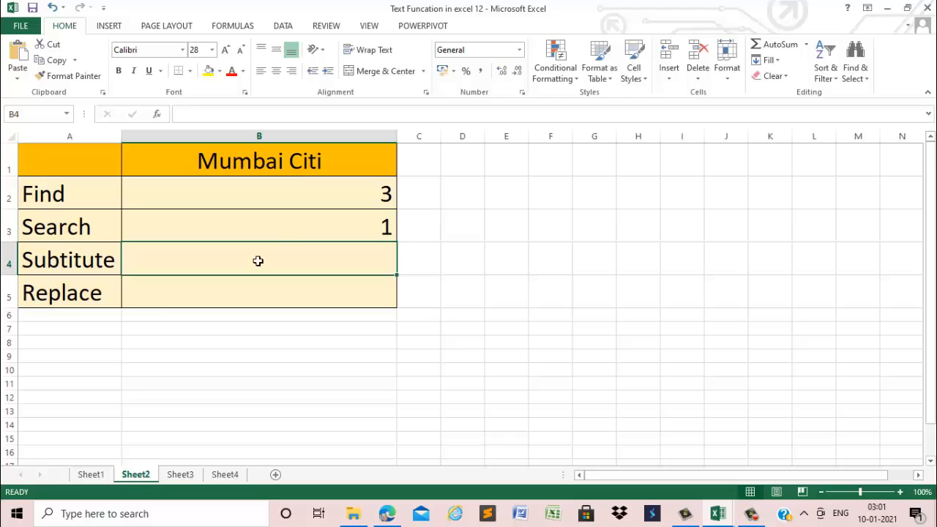
type("=su")
key("Tab")
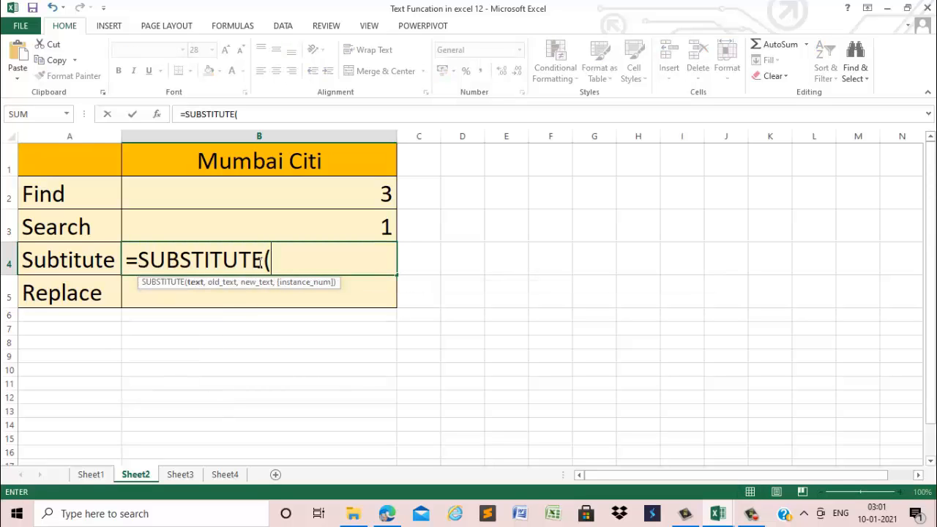
left_click(233, 162)
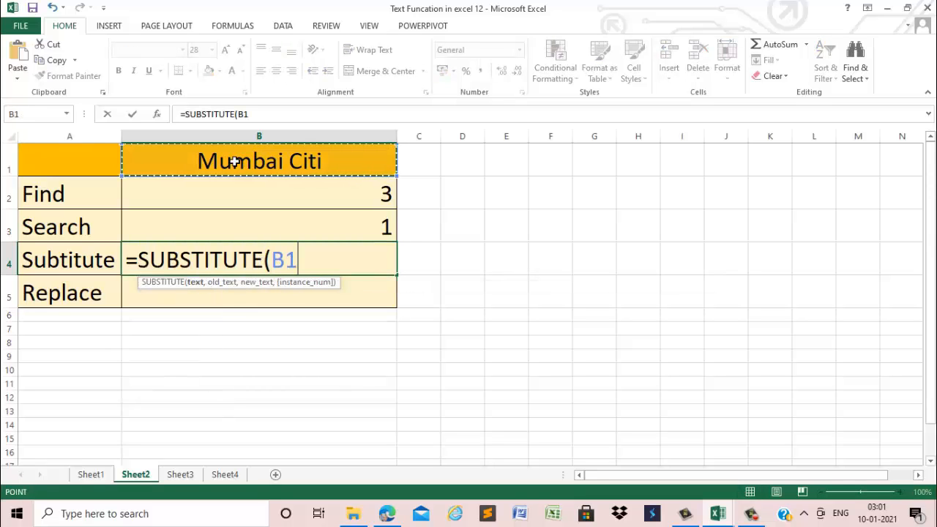
type(",")
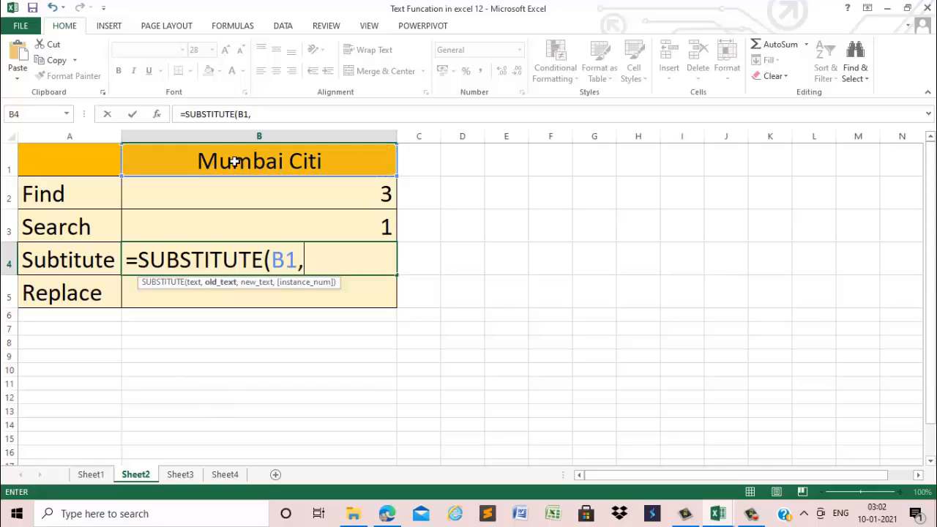
type("\"Citi\",")
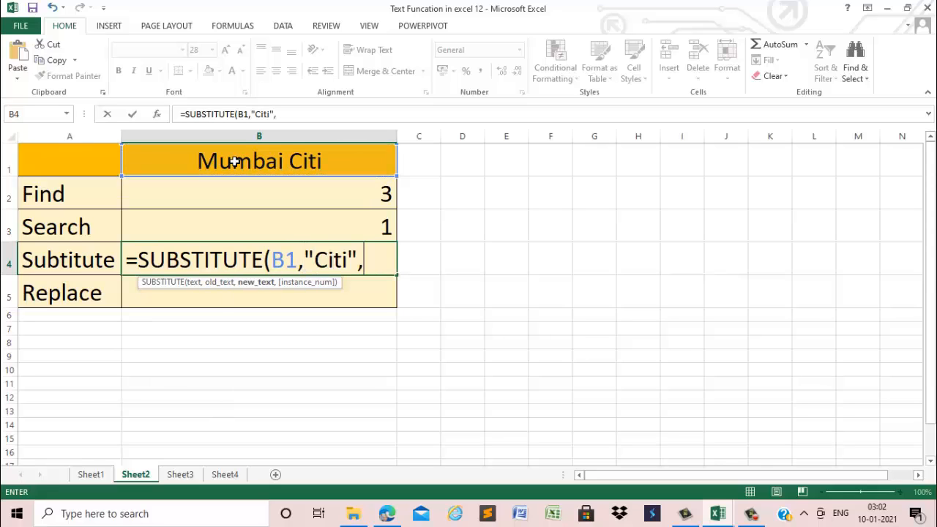
type("\"city\")")
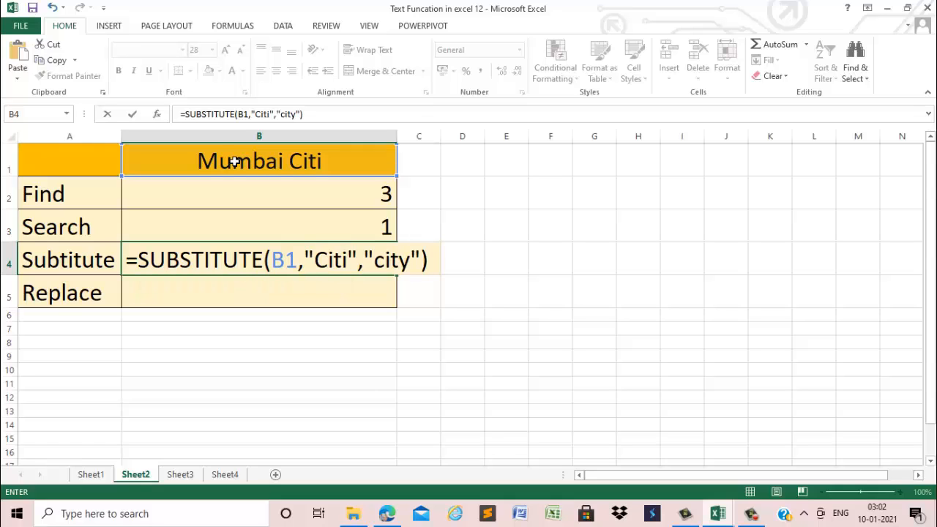
key("Return")
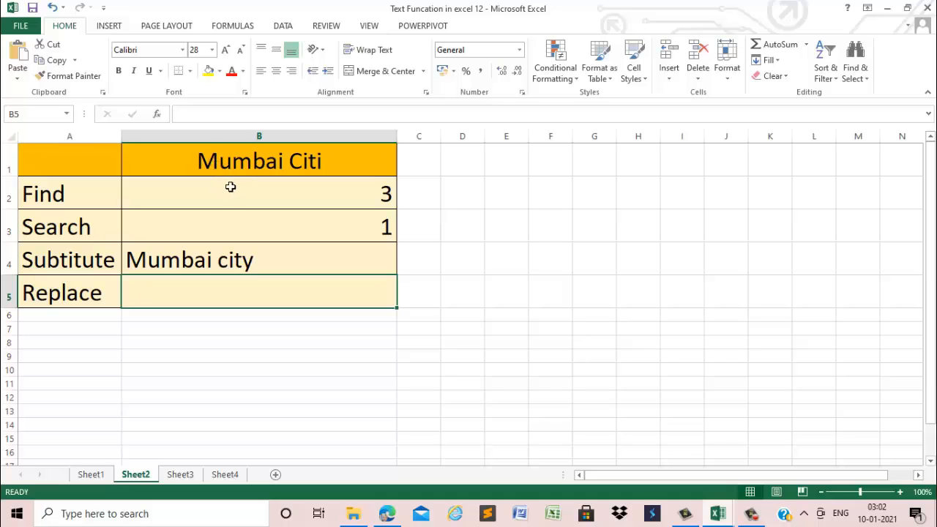
Enter =REPLACE(B1,1,2,"Bo") in B5 to replace the first two characters of the heading text
type("=")
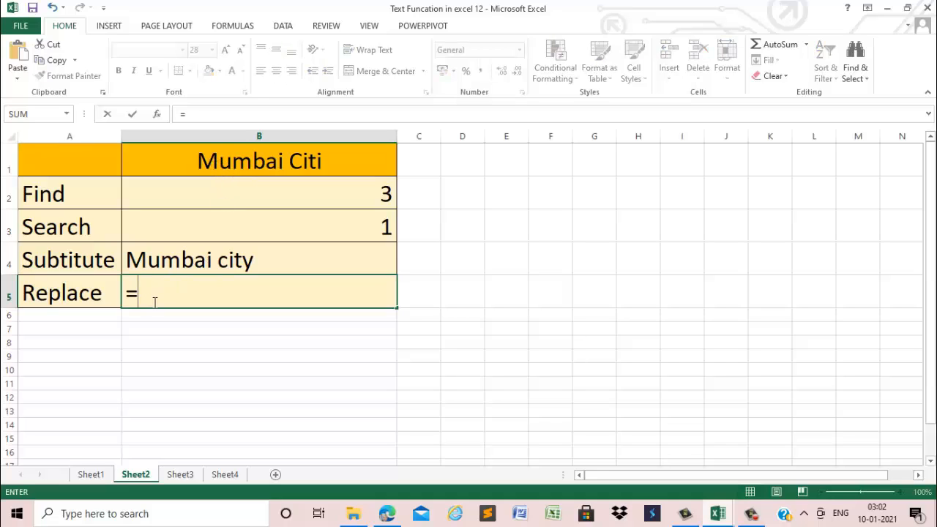
type("rep")
key("Tab")
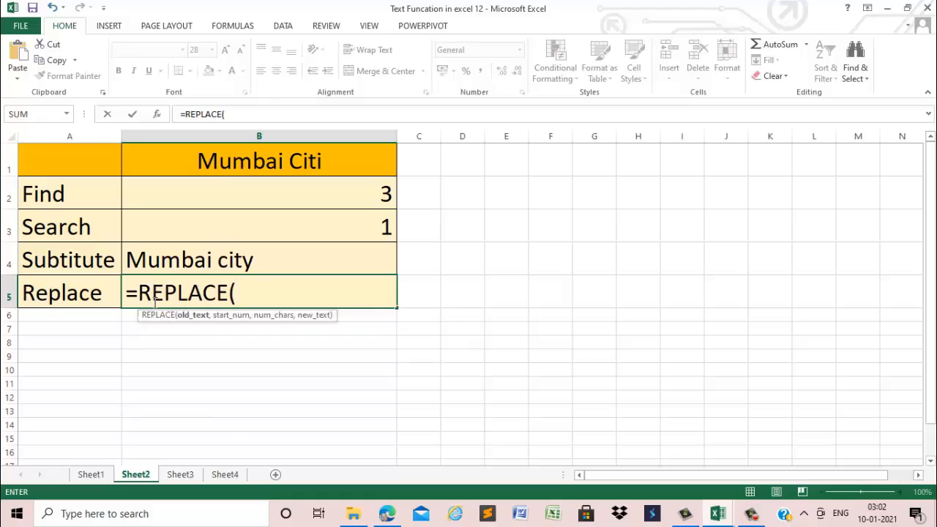
left_click(222, 166)
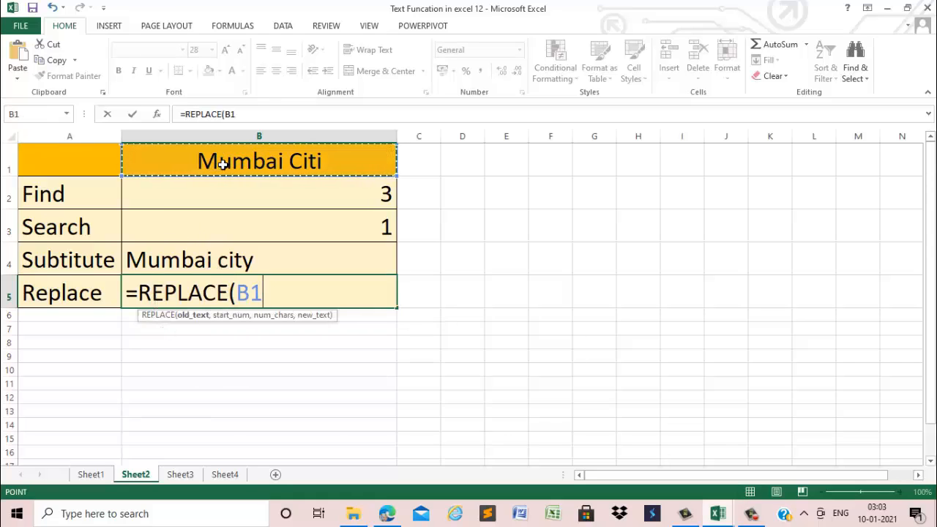
type(",")
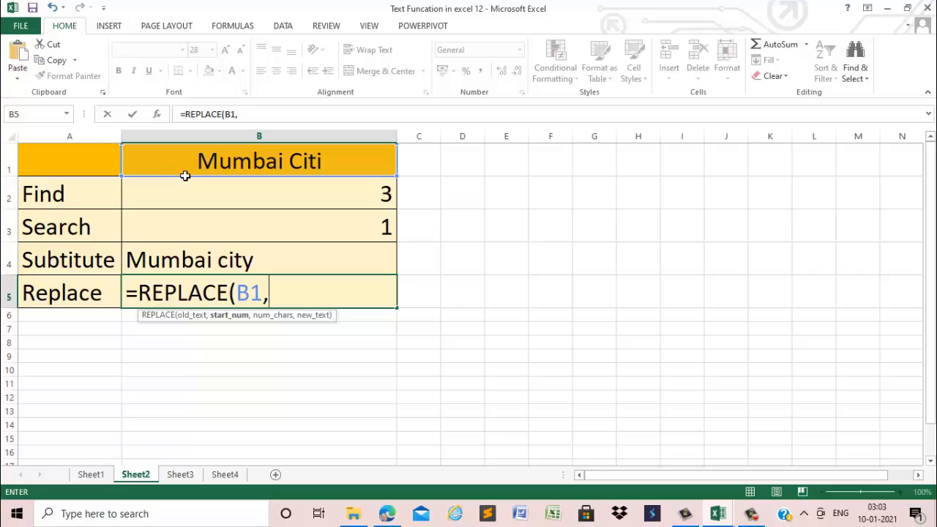
type("1,")
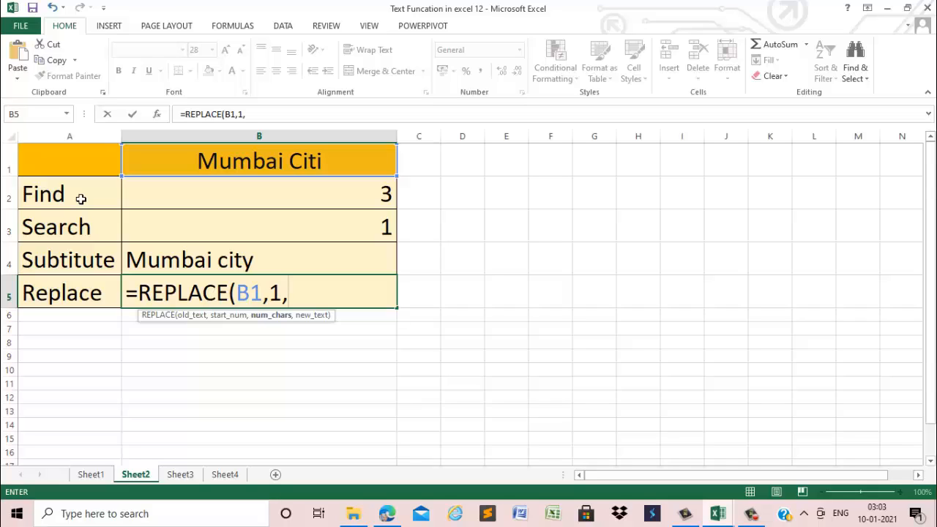
type("2,\"b")
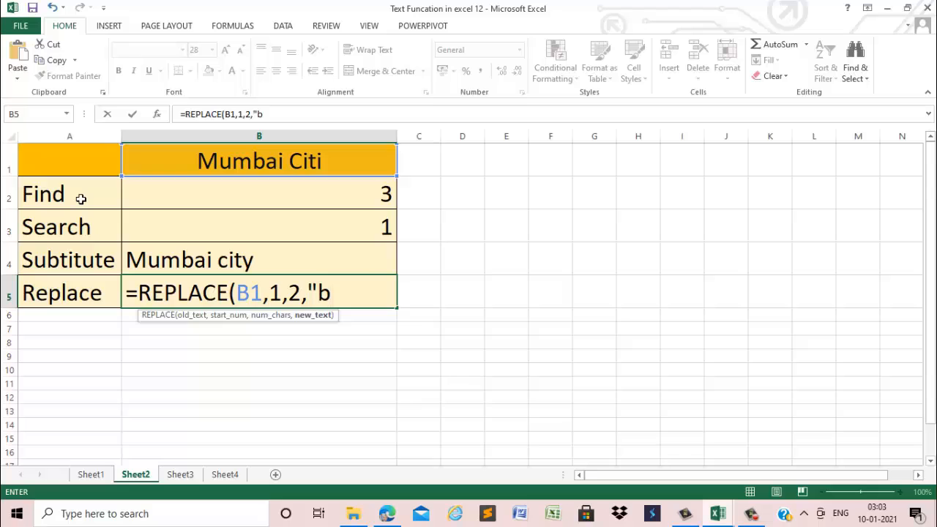
key("BackSpace")
type("Bo\")")
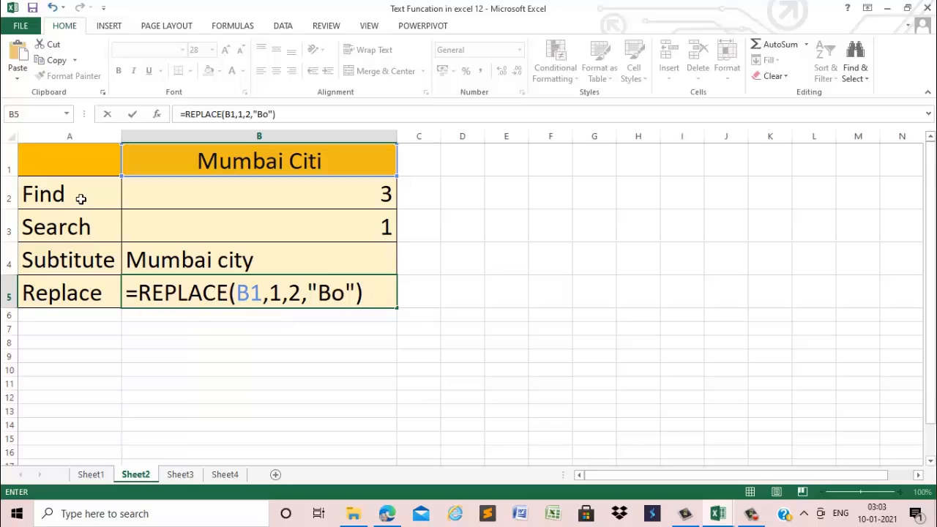
key("Return")
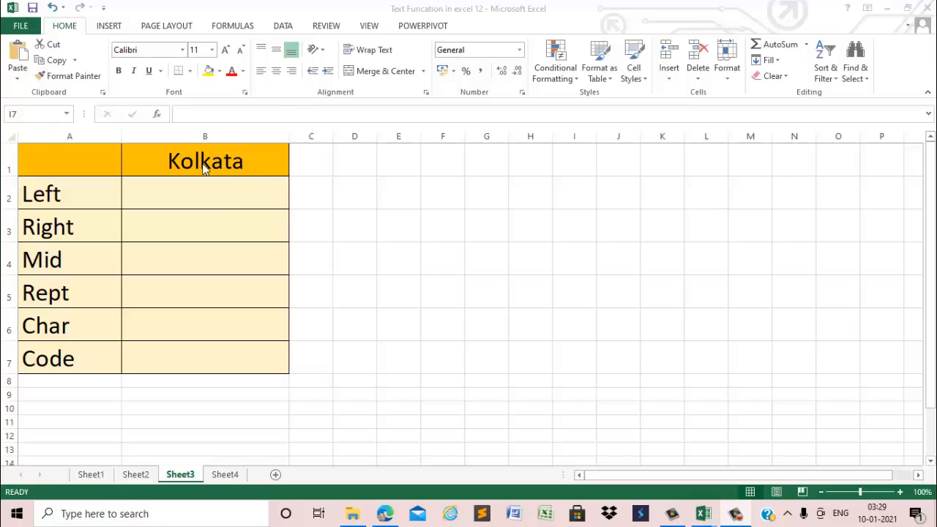
In B2 of Sheet3, enter =LEFT(B1,3) to extract the first three characters of the heading text
left_click(173, 196)
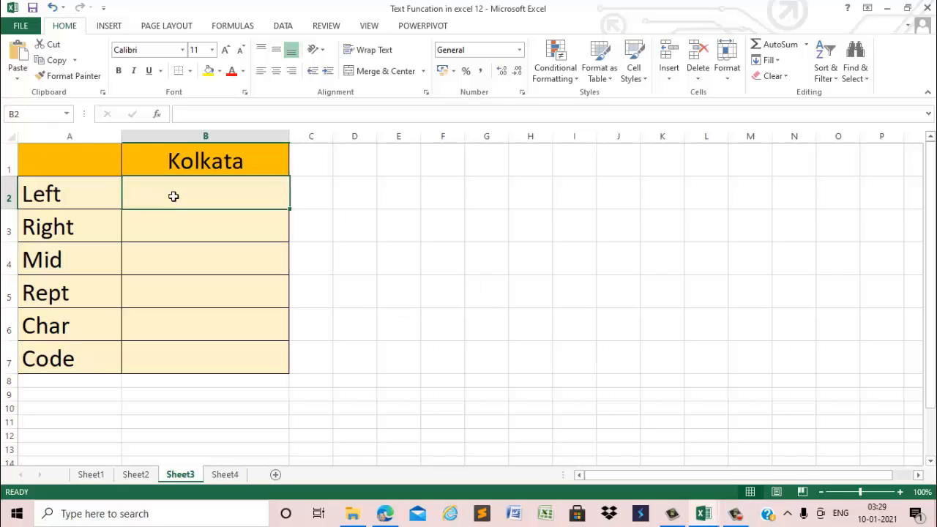
type("=left")
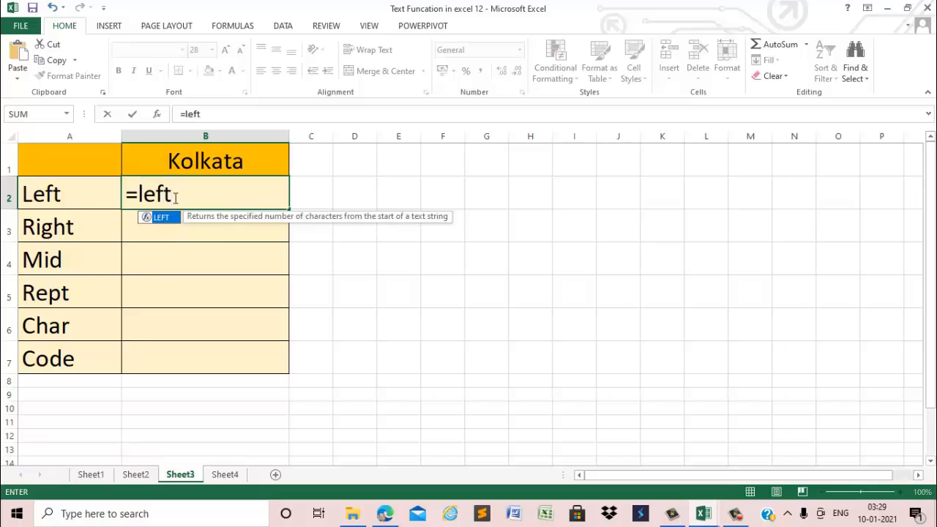
key("Tab")
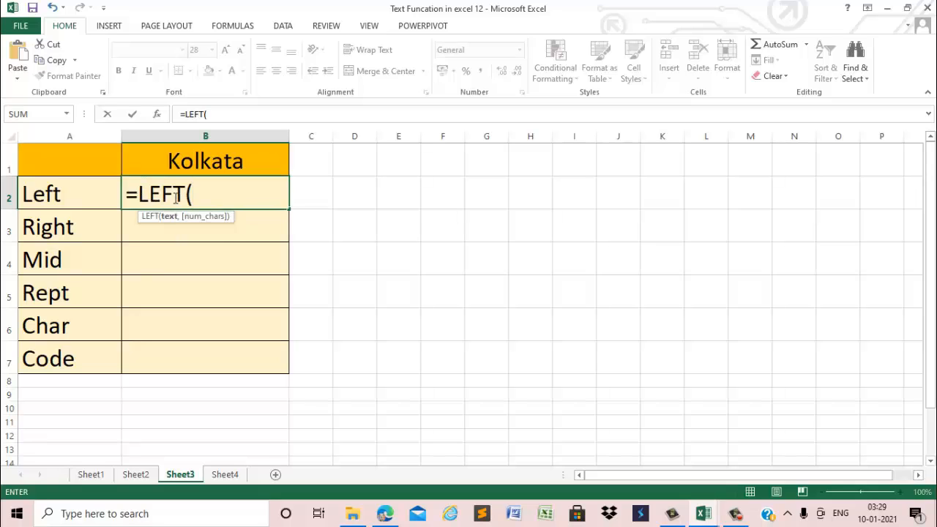
left_click(207, 162)
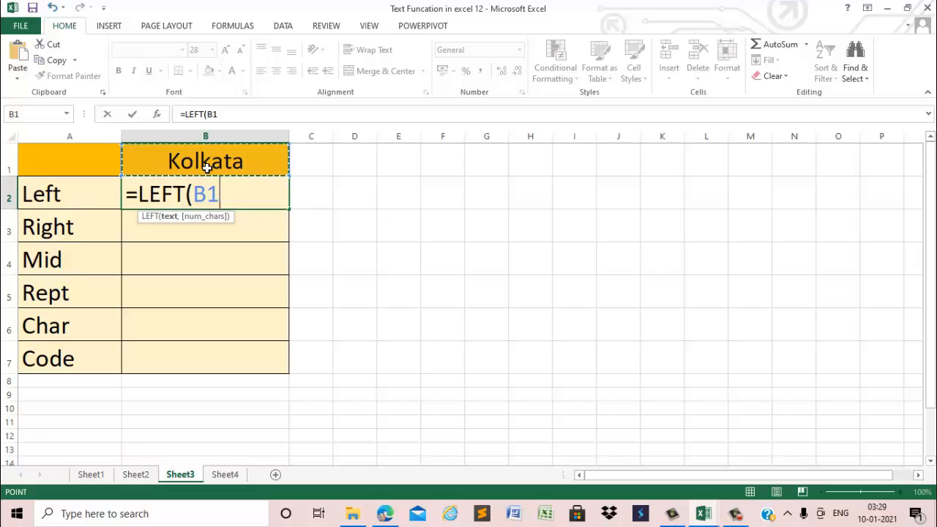
type(",")
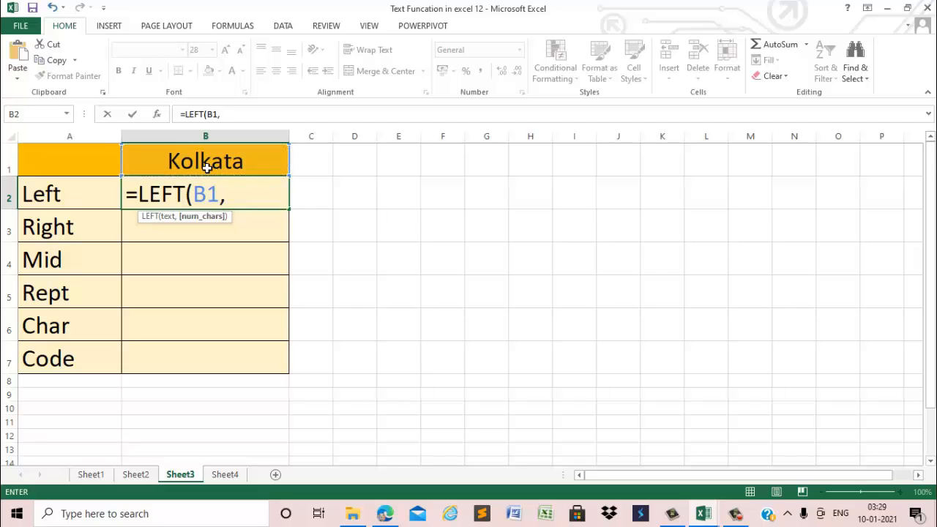
type("3")
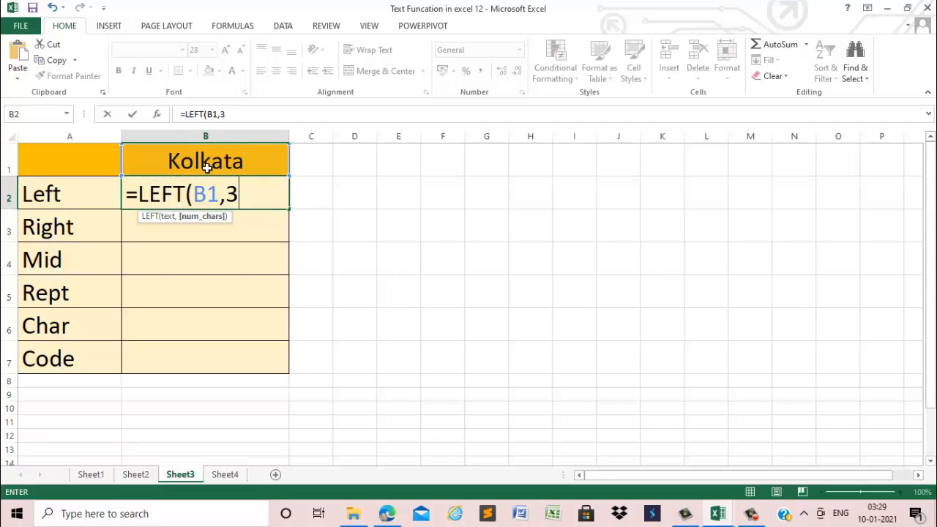
type(")")
key("Return")
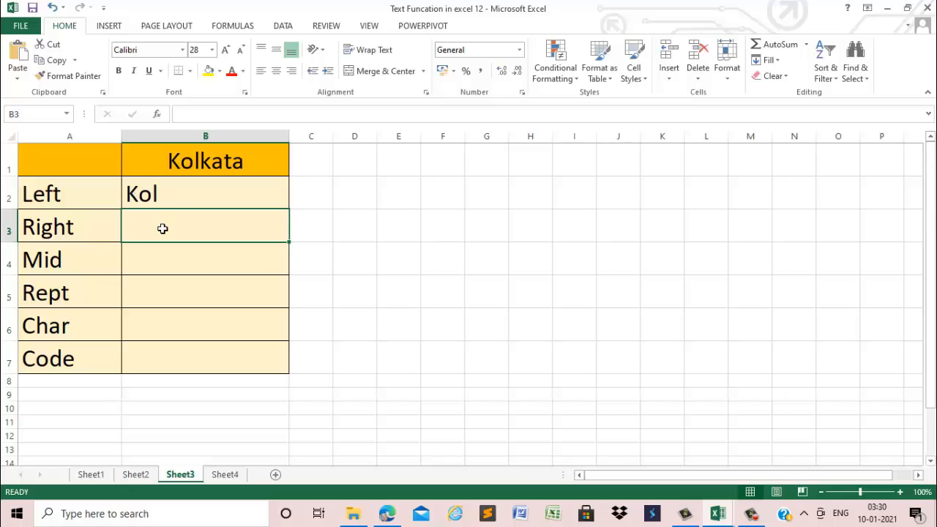
Enter =RIGHT(B1,4) in B3 to extract the last four characters of the heading text
type("=")
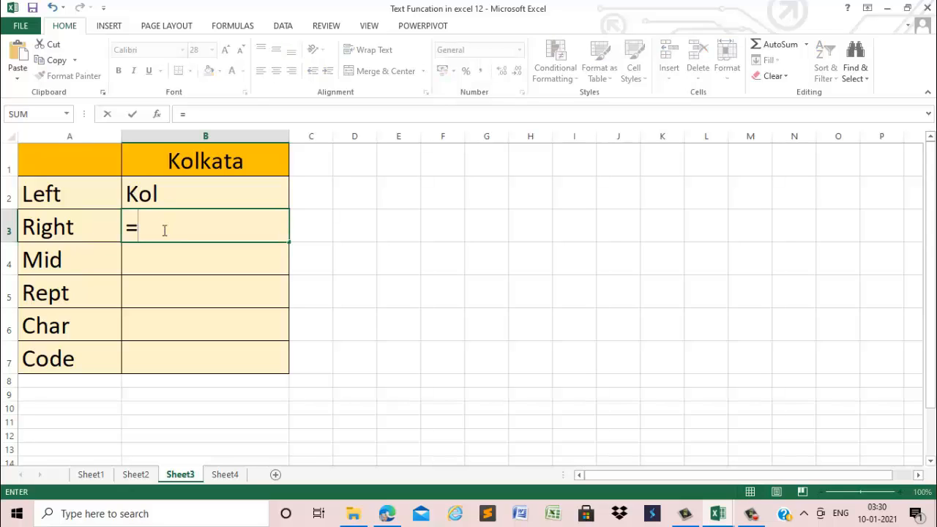
type("right")
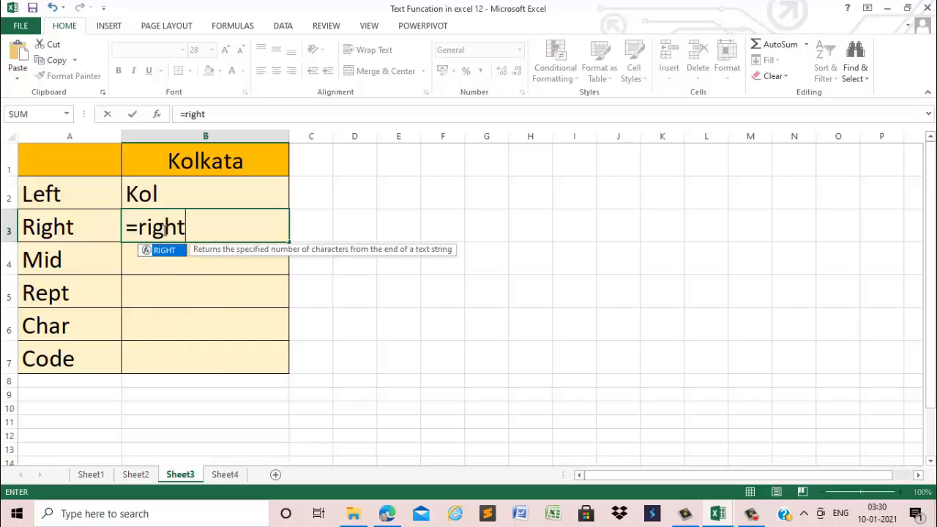
key("Tab")
left_click(197, 173)
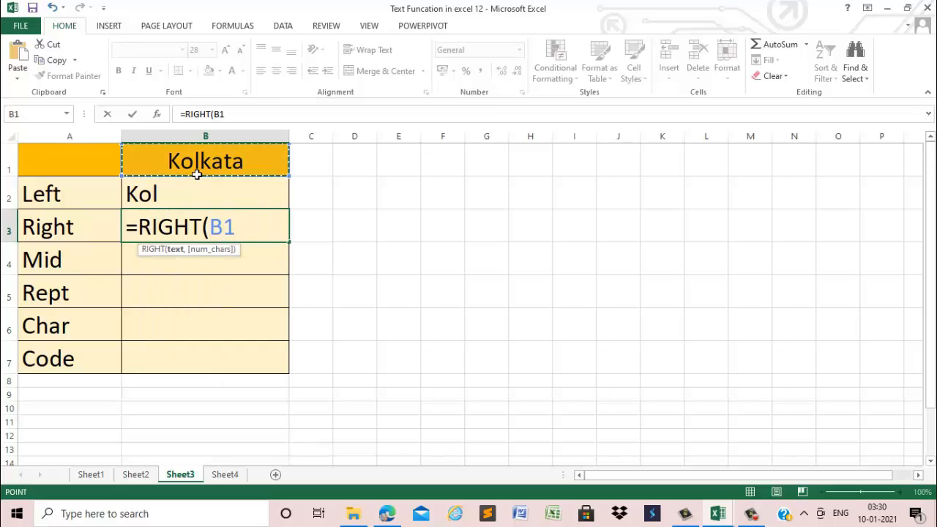
type(",")
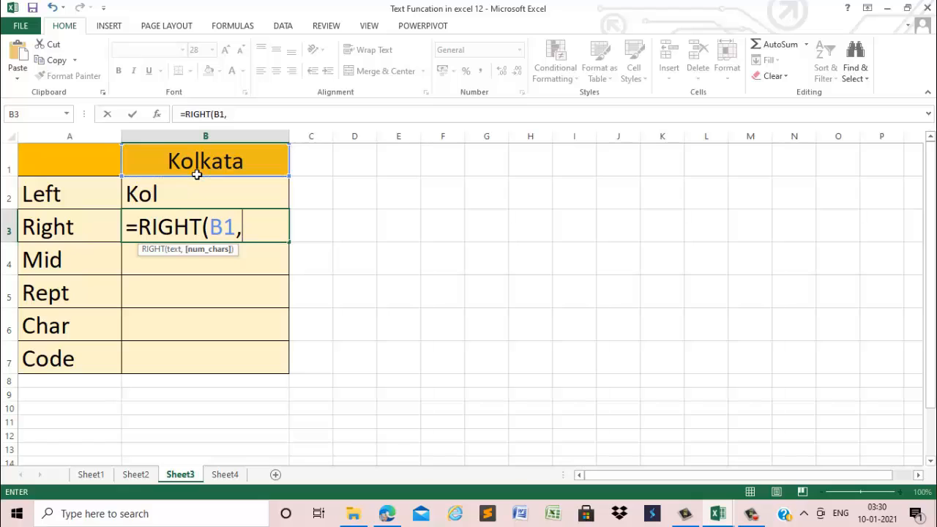
type("4)")
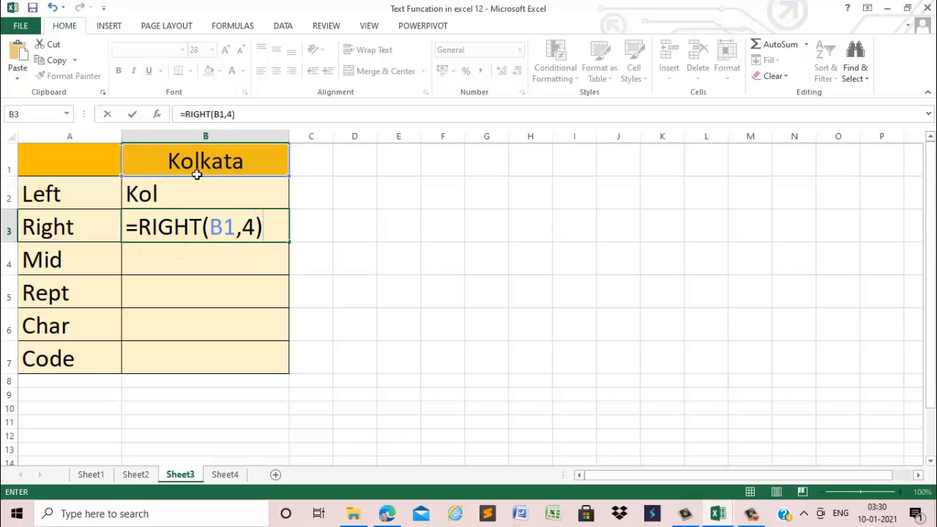
key("Return")
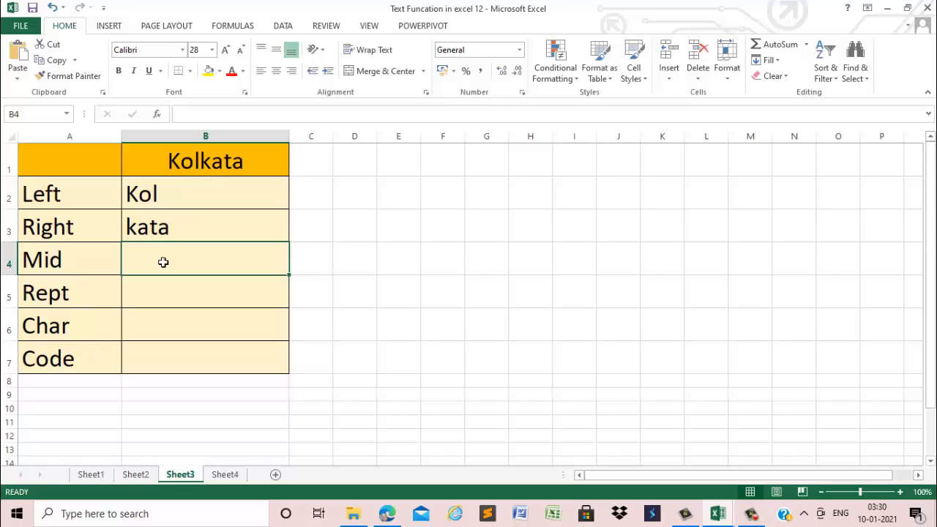
Enter =MID(B1,2,3) in B4 to extract three characters of the heading text starting at the second
type("=")
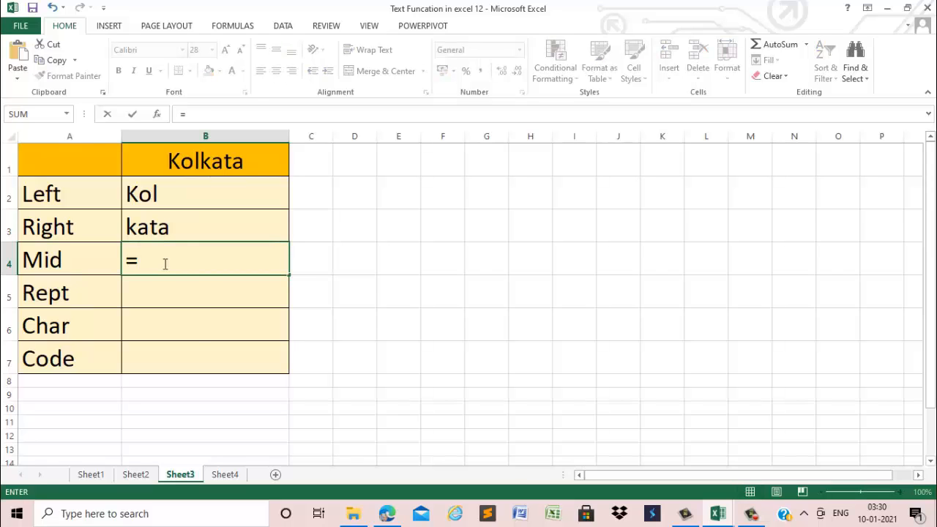
type("mid")
key("Tab")
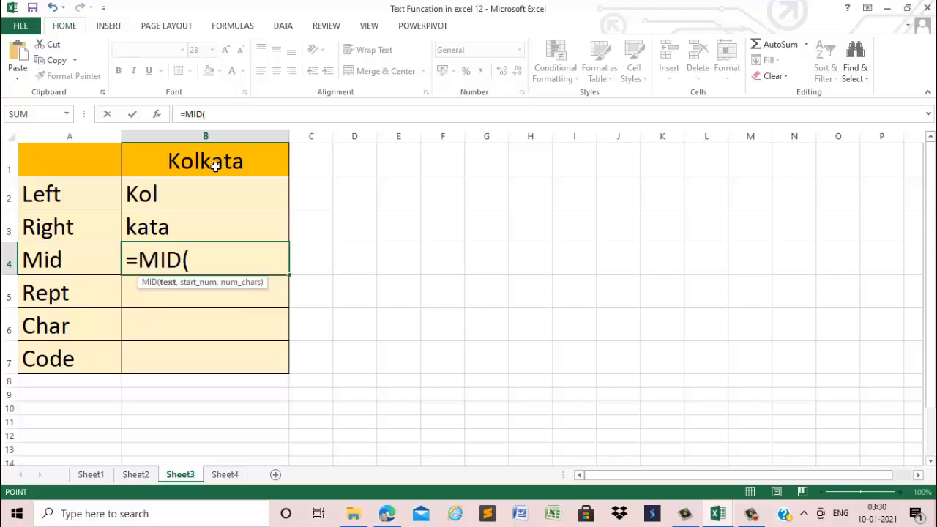
left_click(215, 167)
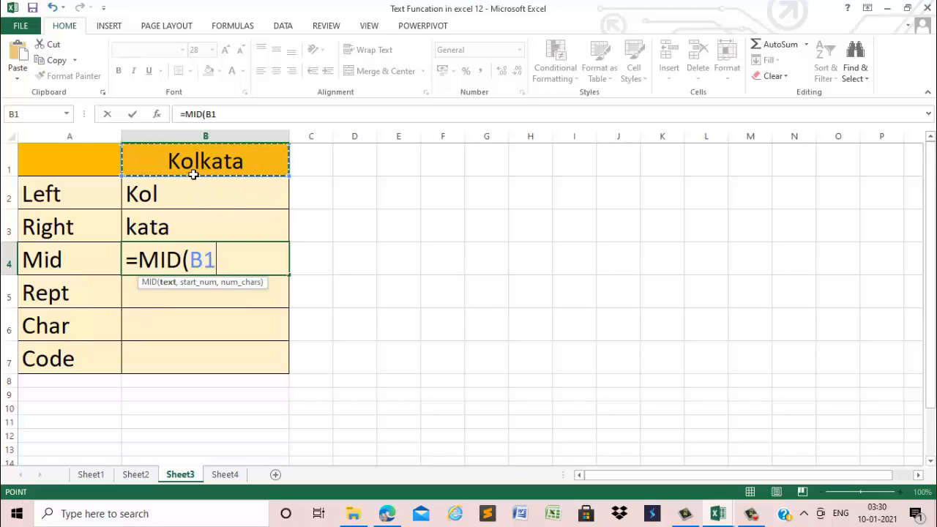
type(",2")
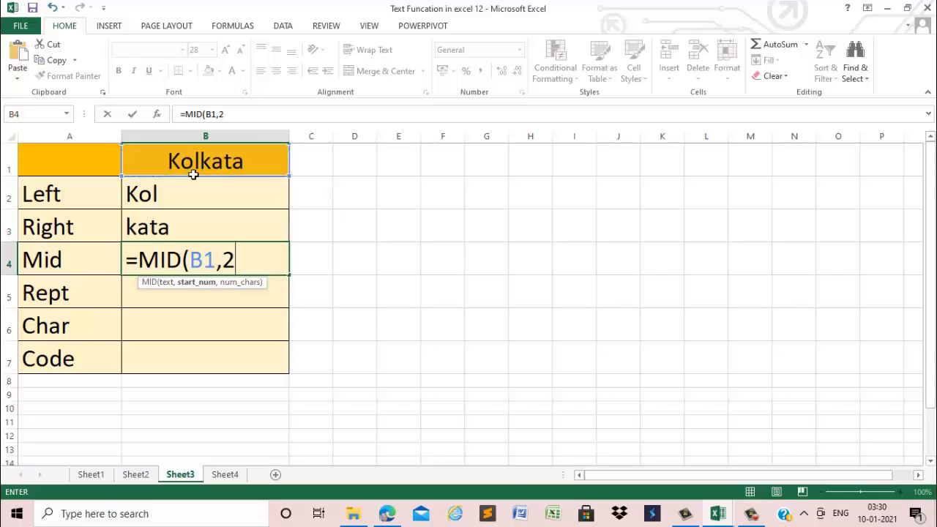
type(",")
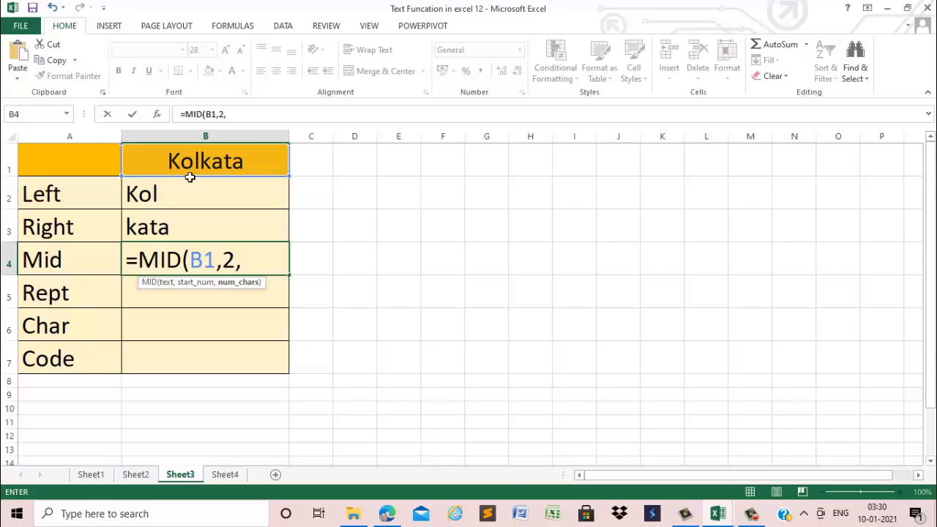
type("3)")
key("Return")
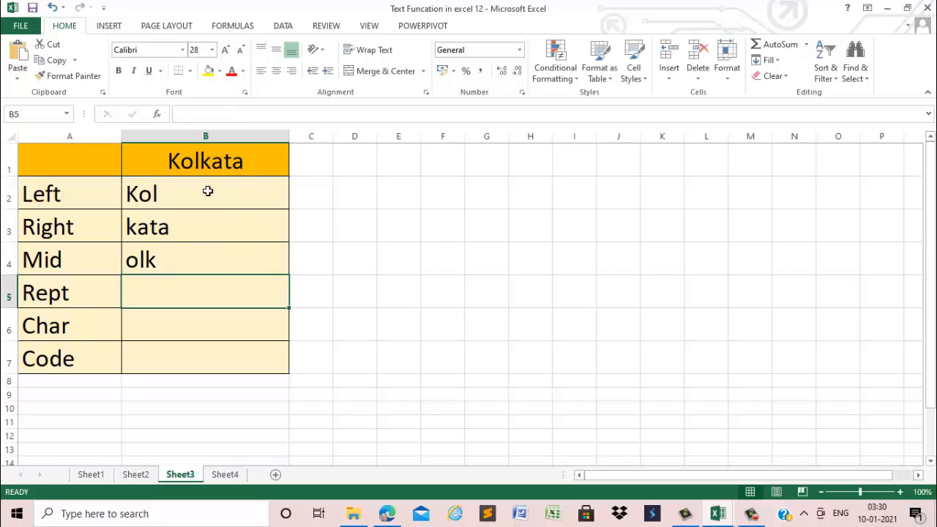
Enter =REPT(B1,2) in B5, beside the Rept label, to repeat the heading text twice
double_click(176, 294)
type("=")
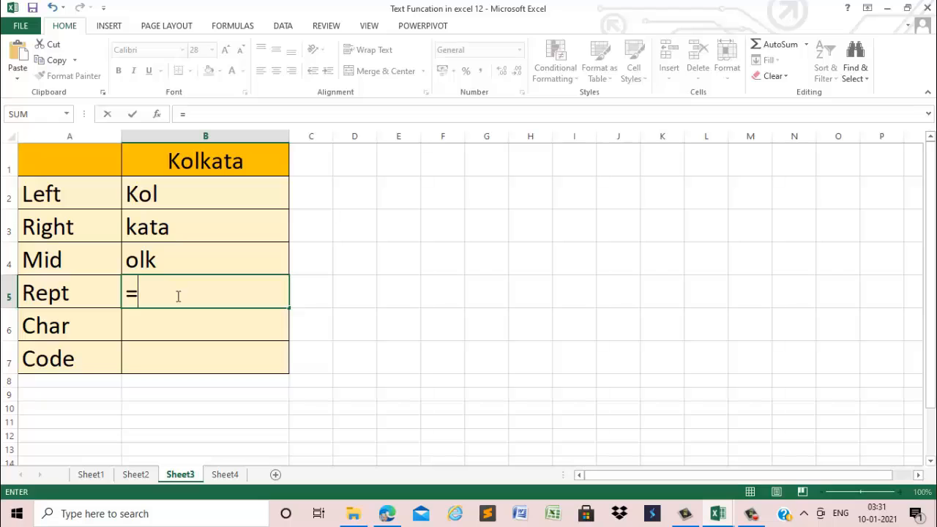
type("re")
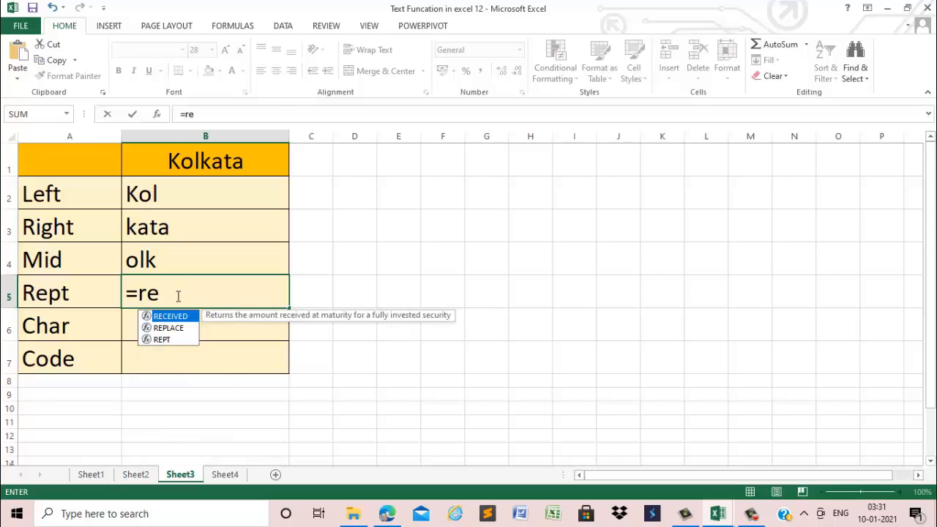
type("pt")
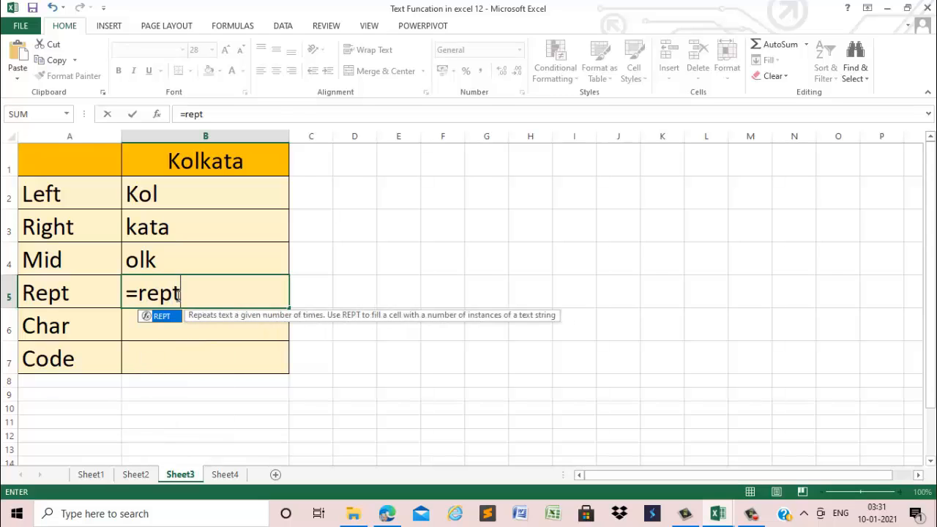
type("(")
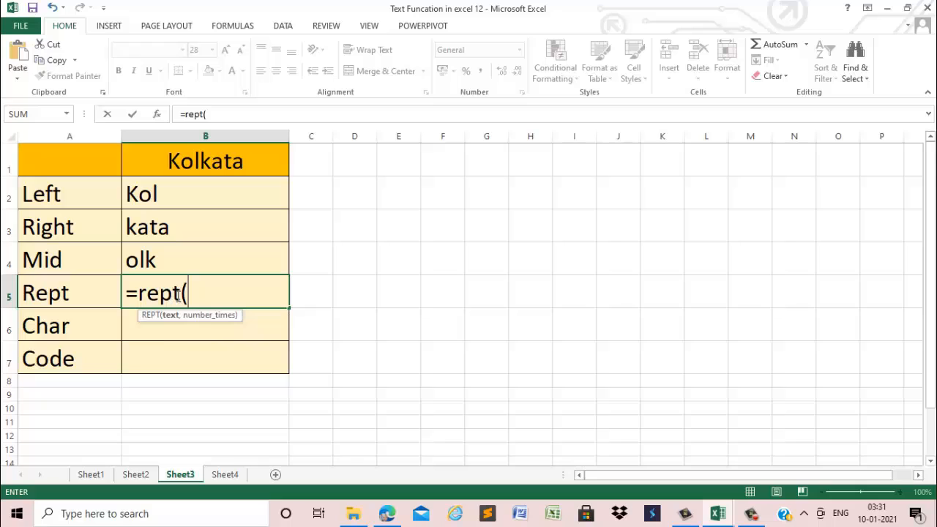
left_click(212, 168)
type(",")
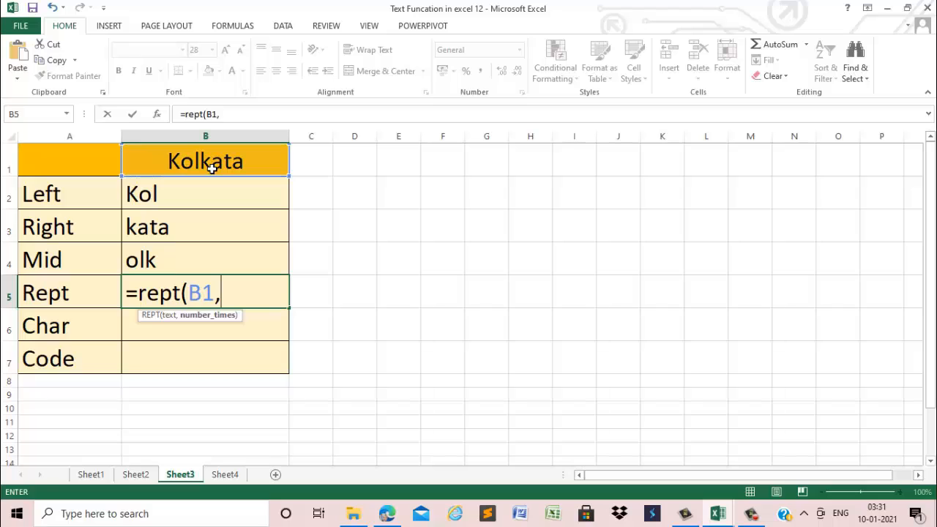
type("2)")
key("Return")
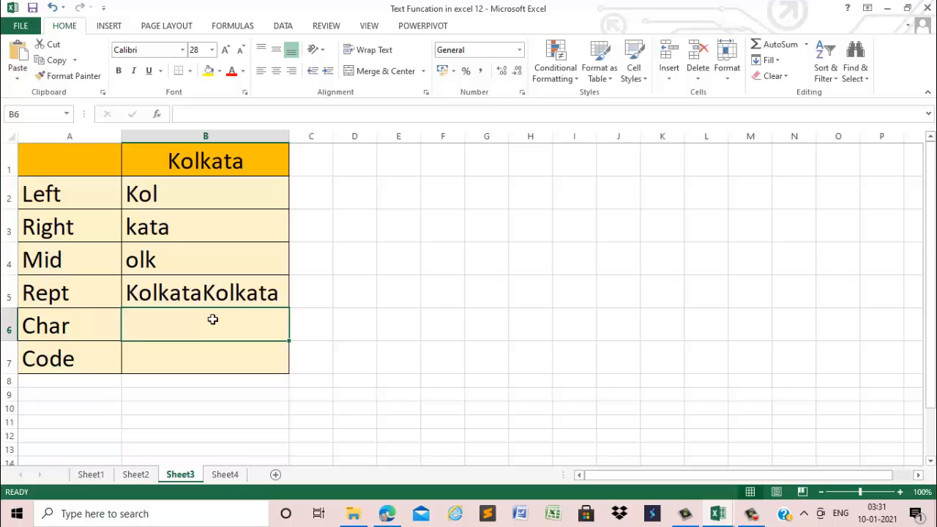
Enter =CHAR(97) in B6, beside the Char label, to return the character for code 97
type("=c")
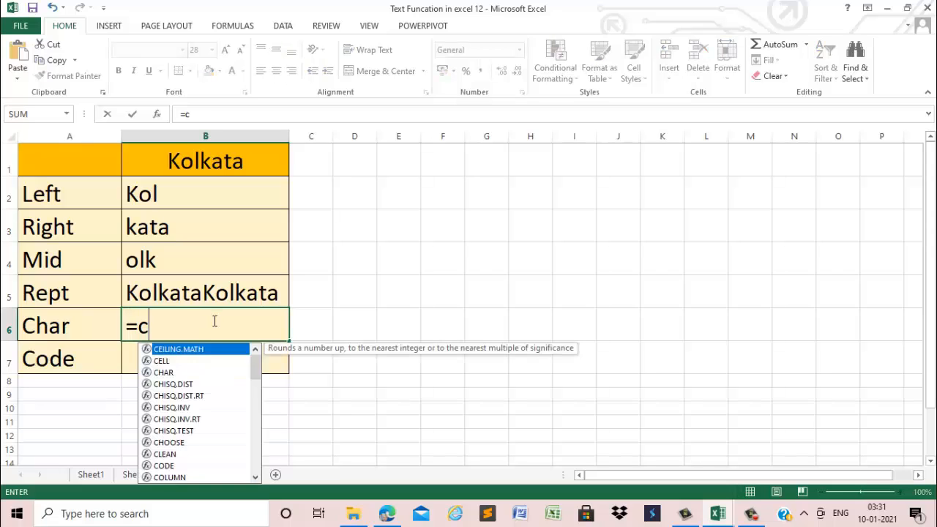
type("har(")
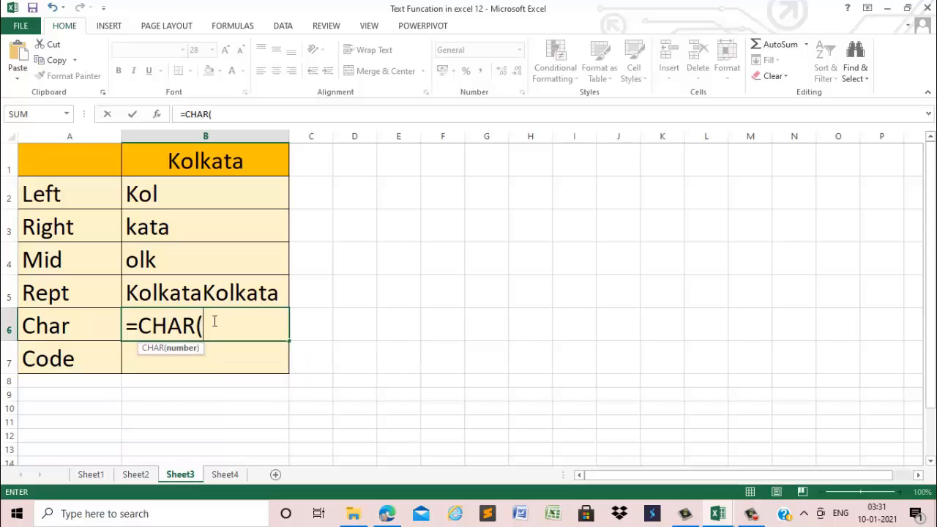
type("97)")
key("Return")
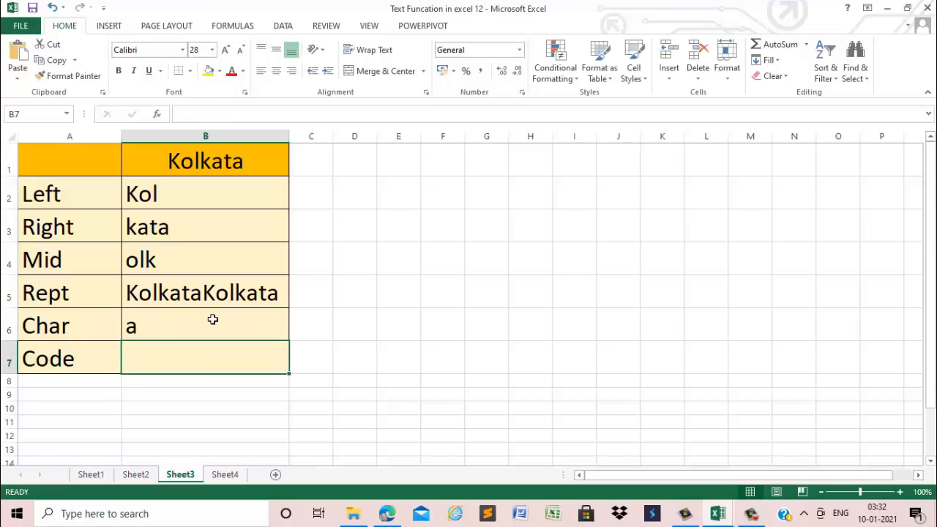
Enter =CODE("a") in B7, beside the Code label, to return the numeric code of the letter a
double_click(187, 363)
type("=code")
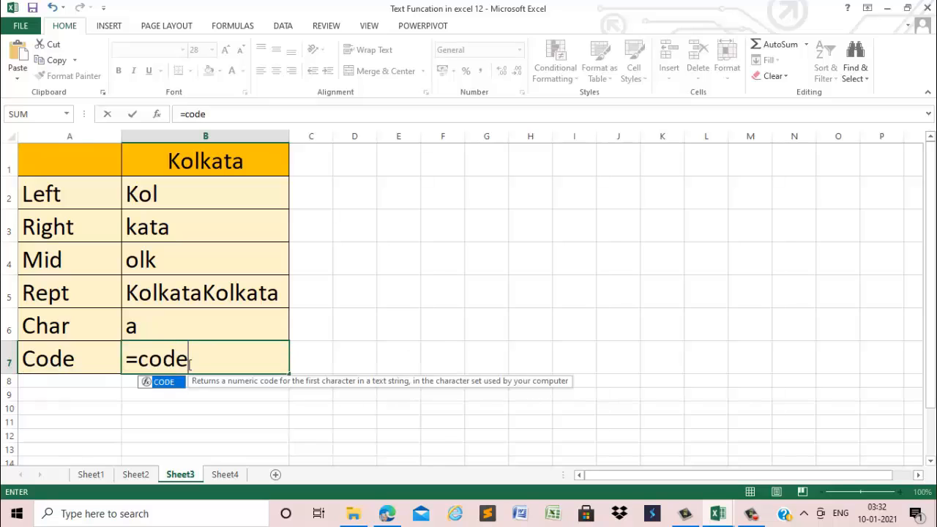
key("Tab")
type("\"")
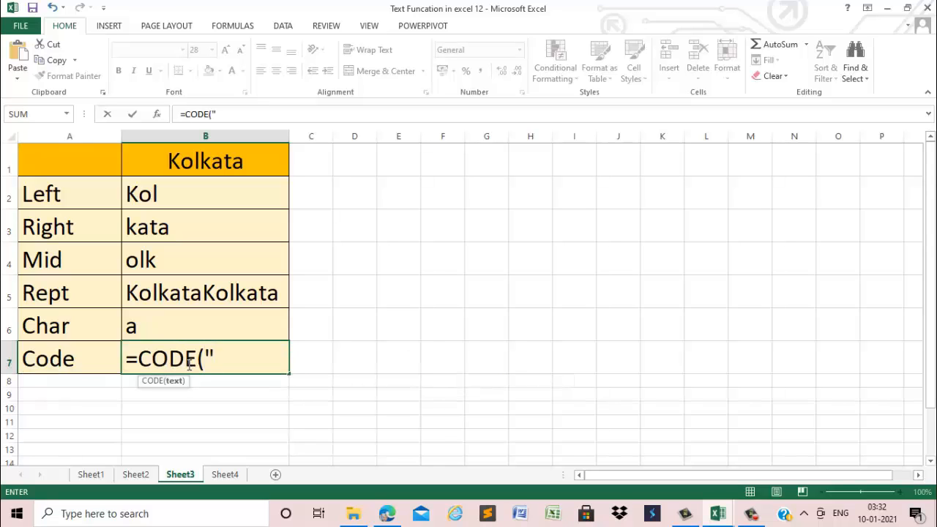
type("a\")")
key("Return")
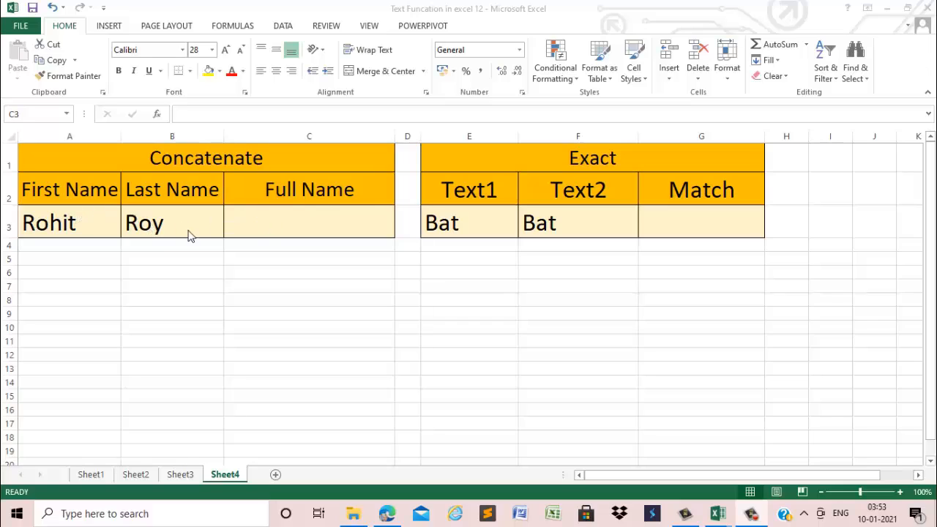
In C3 of Sheet4, enter =CONCATENATE(A3,B3) to join the first and last names under Full Name
left_click(269, 231)
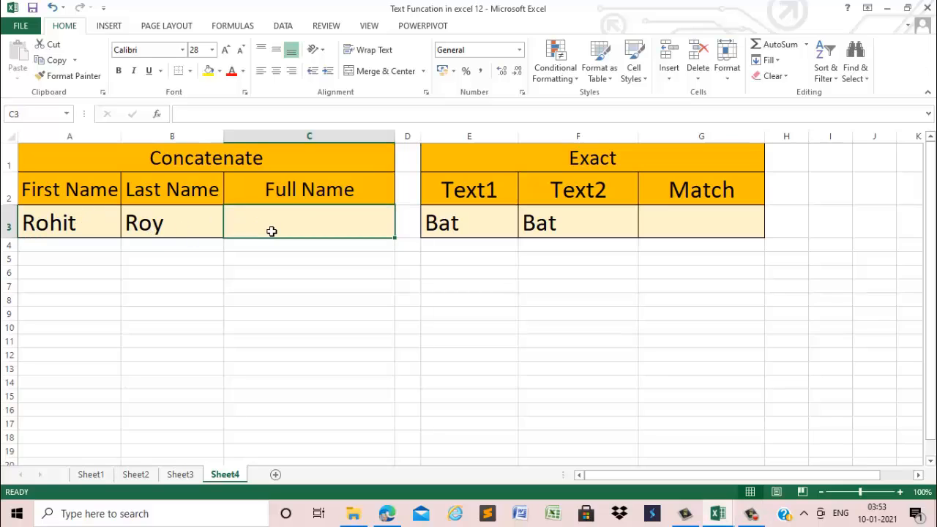
type("=")
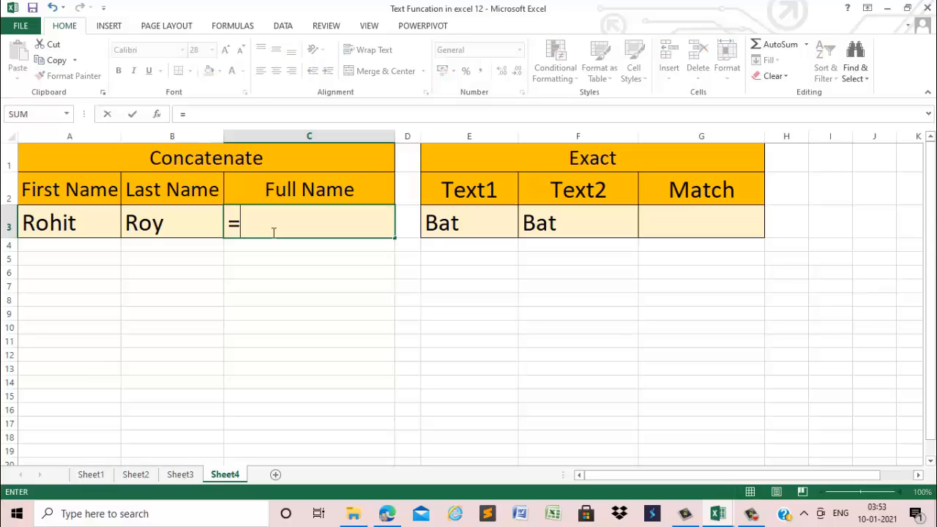
type("CONCA")
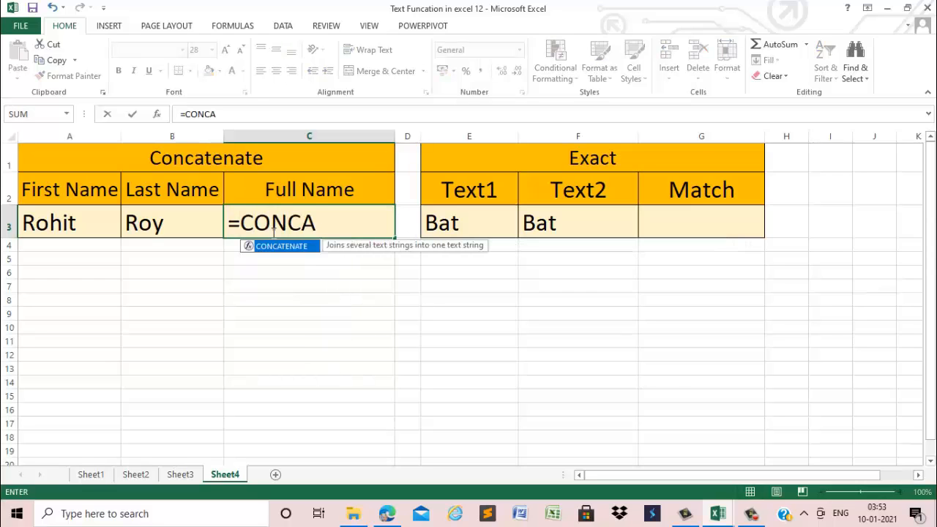
key("Tab")
left_click(53, 226)
type(",")
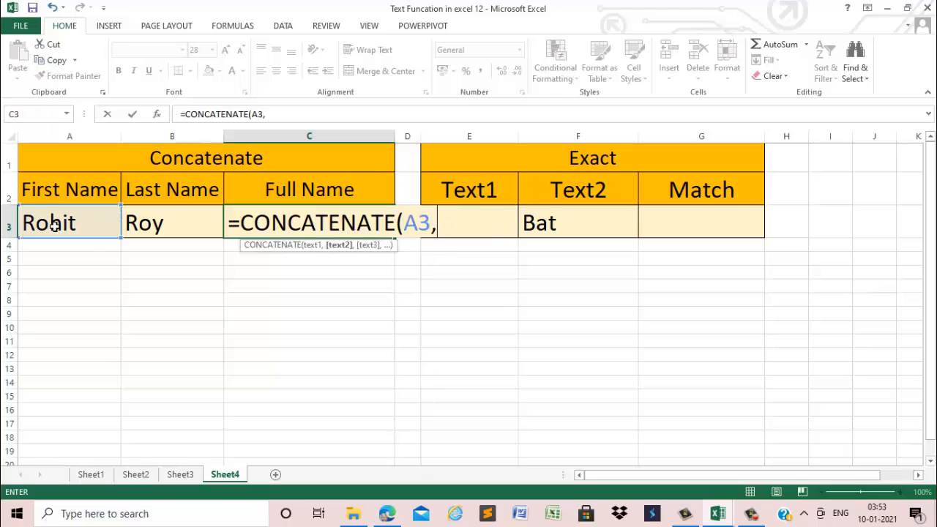
left_click(138, 227)
type(")")
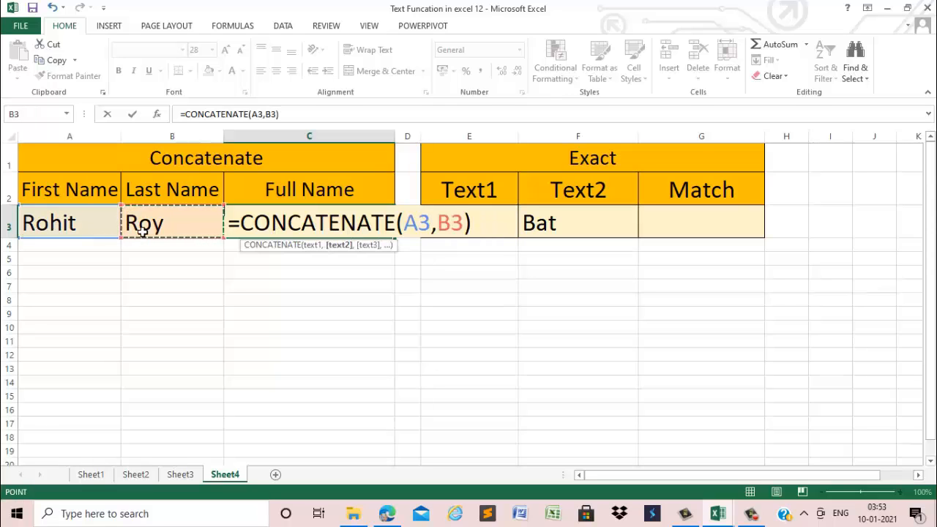
key("Return")
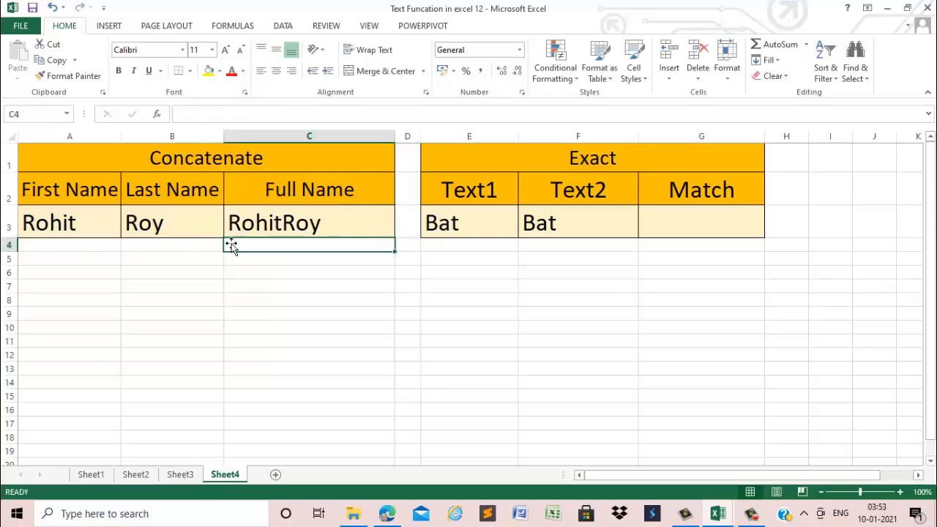
Edit the Full Name formula in C3 to =CONCATENATE(A3," ",B3) so a space separates the two names
left_click(291, 229)
double_click(292, 231)
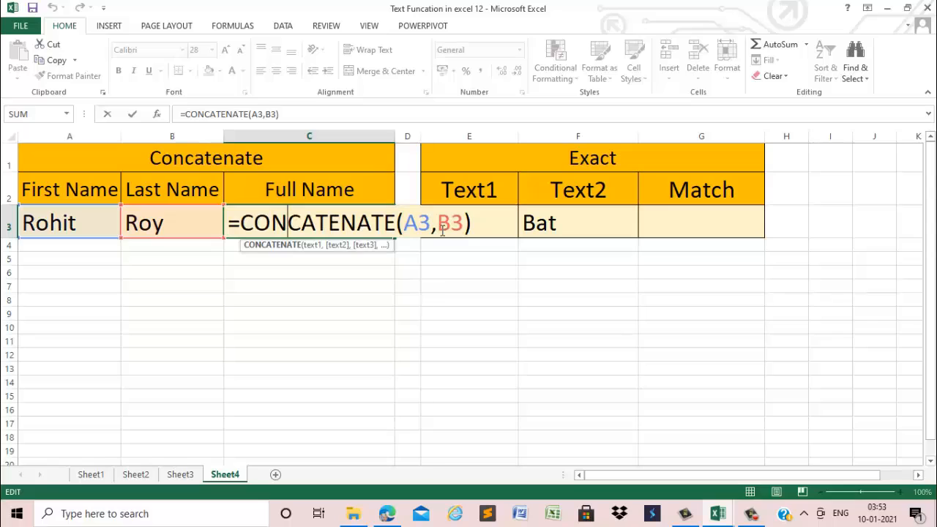
left_click(442, 231)
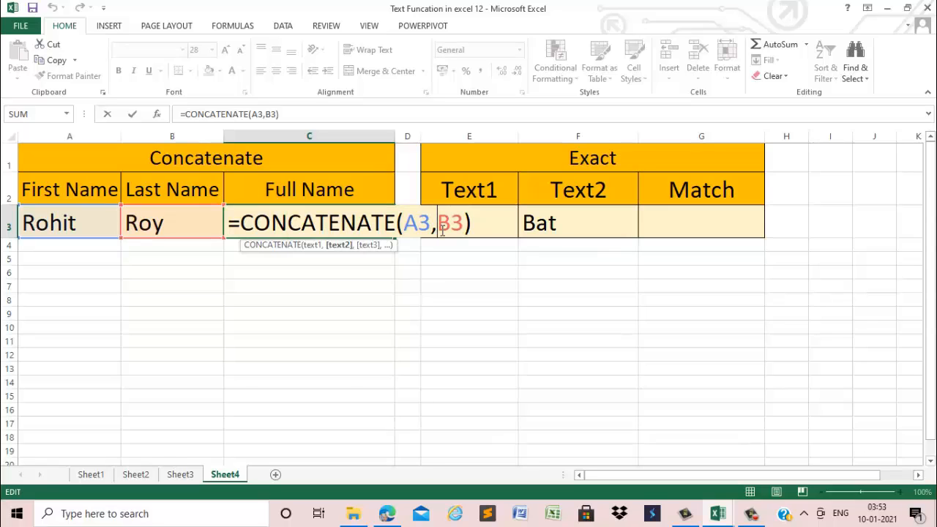
type("\" ")
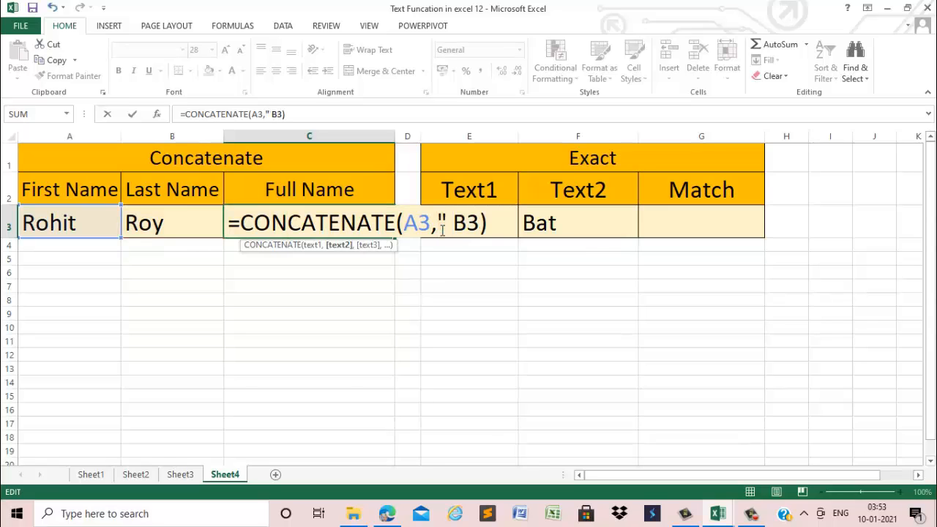
type("\"")
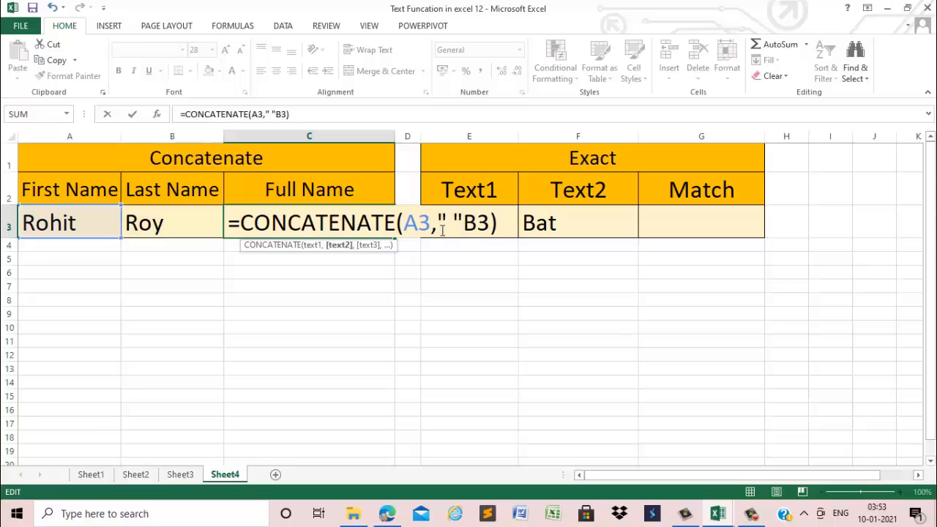
type(",")
key("Return")
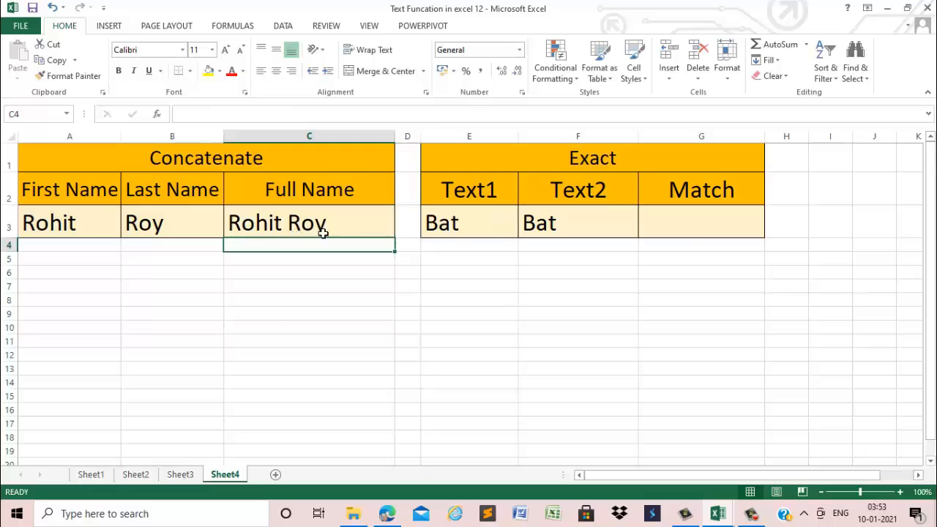
Enter =EXACT(E3,F3) in G3, under Match, to compare the Text1 and Text2 entries
left_click(690, 230)
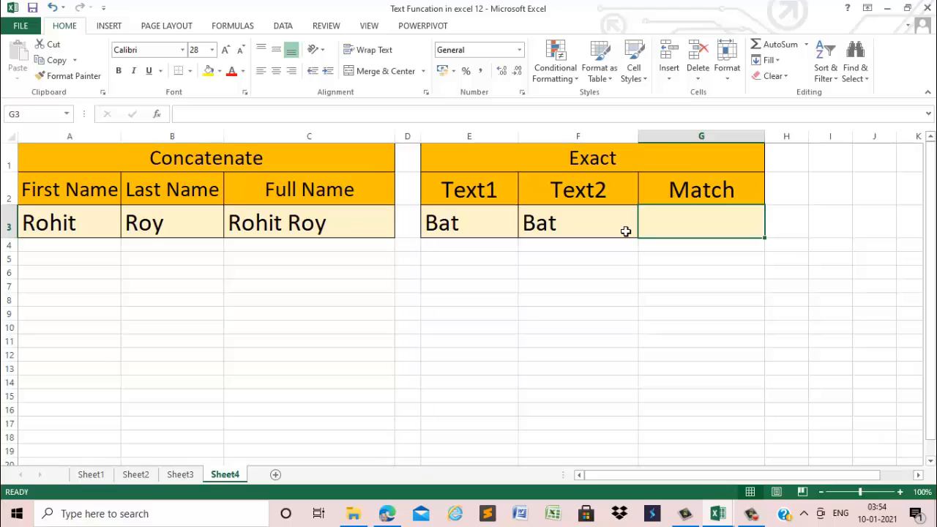
type("=")
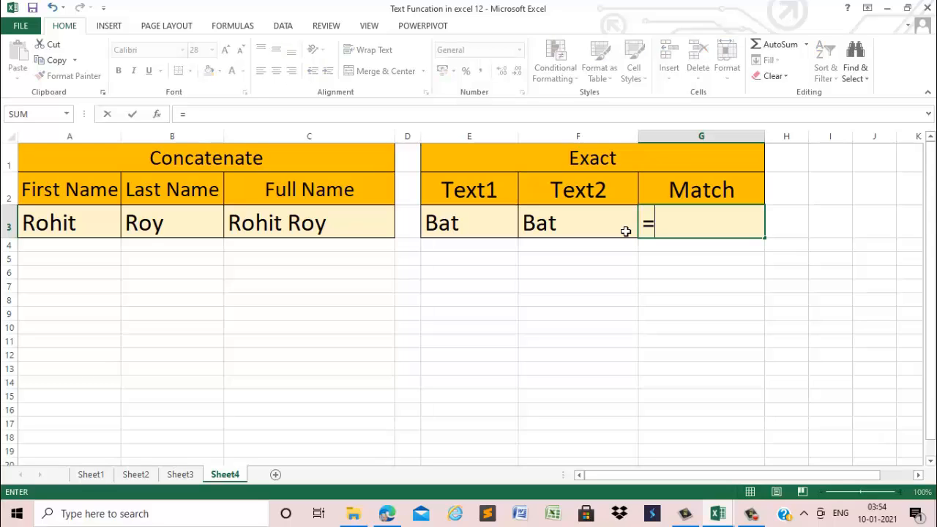
type("EX")
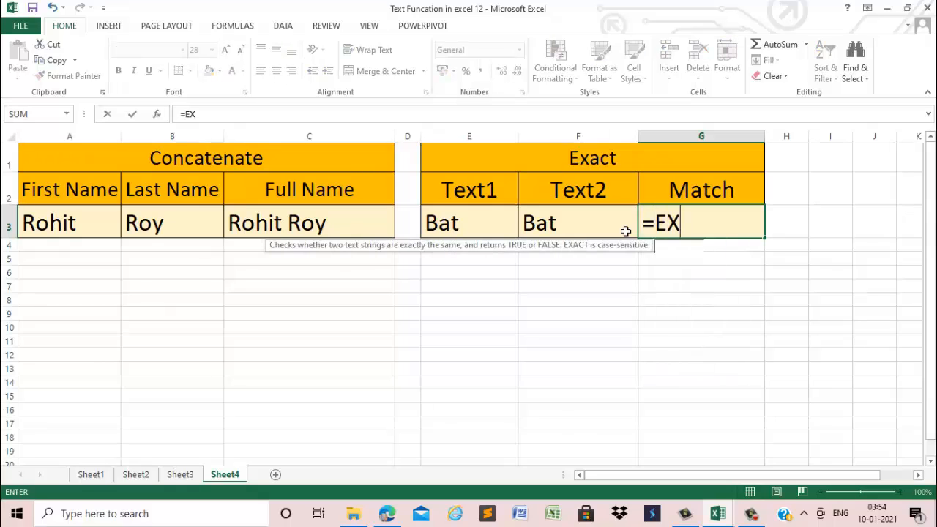
type("ACT(")
left_click(511, 224)
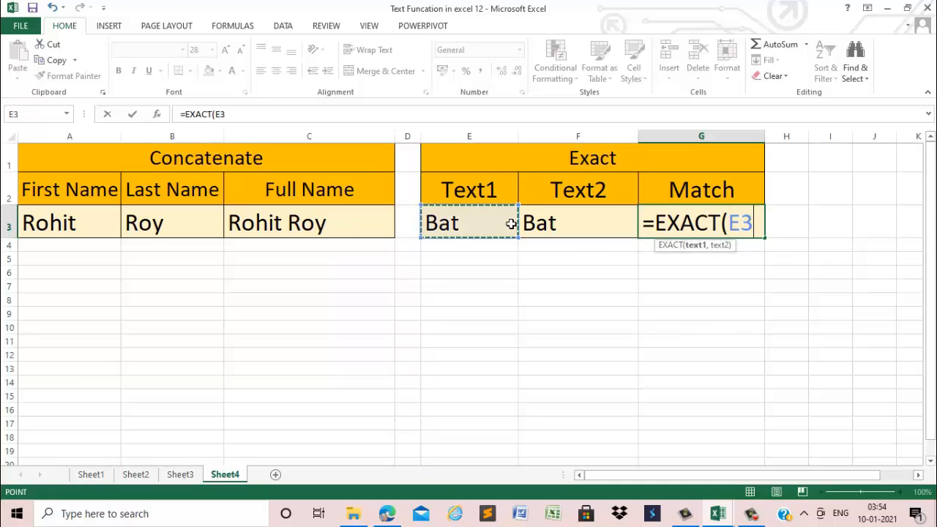
type(",")
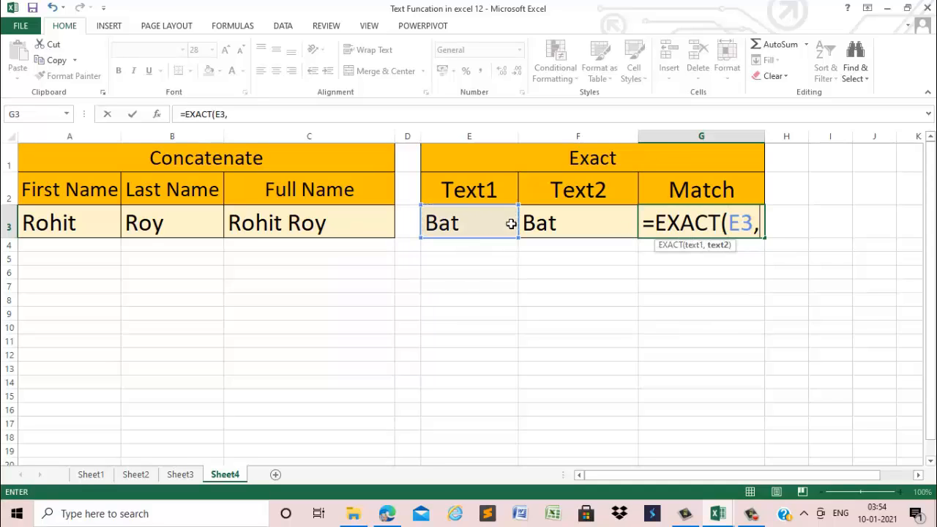
left_click(571, 233)
type(")")
key("Return")
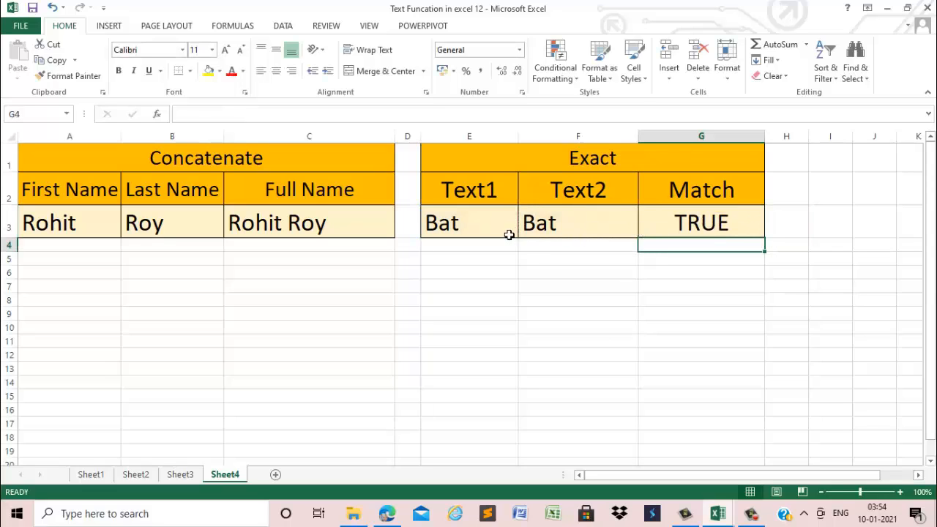
Replace the Text2 entry in F3 with BALL to test the EXACT formula on different words
left_click(536, 235)
type("BALL")
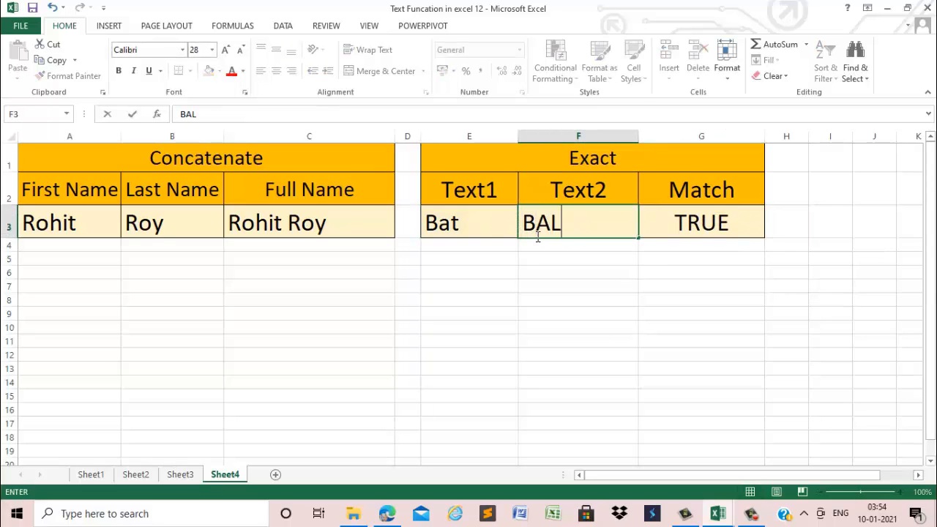
left_click(548, 258)
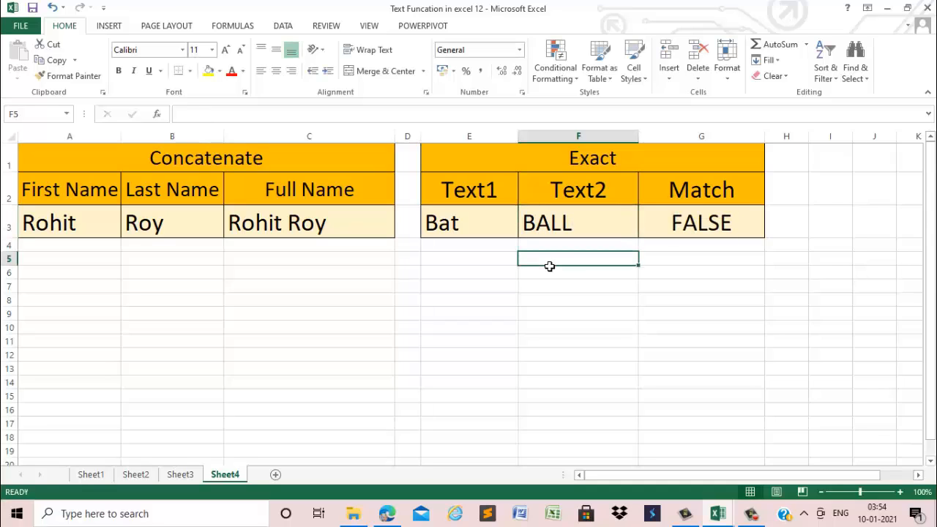
Change the Text2 entry in F3 to BAT in capitals to test the EXACT formula's case sensitivity
left_click(552, 229)
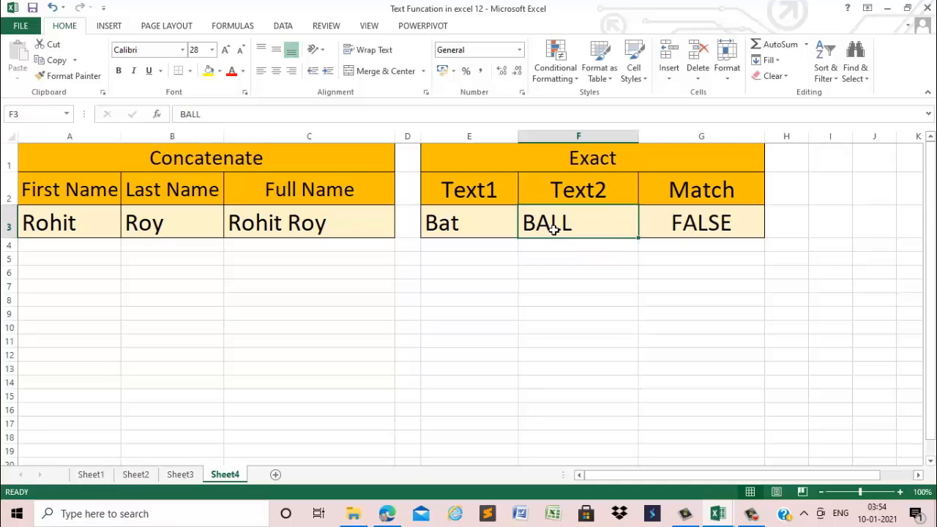
type("BAT")
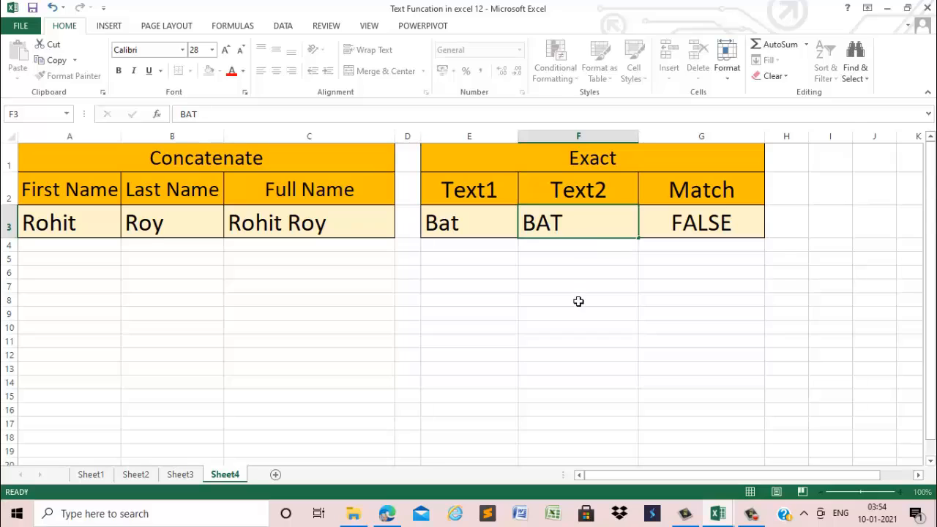
left_click(578, 300)
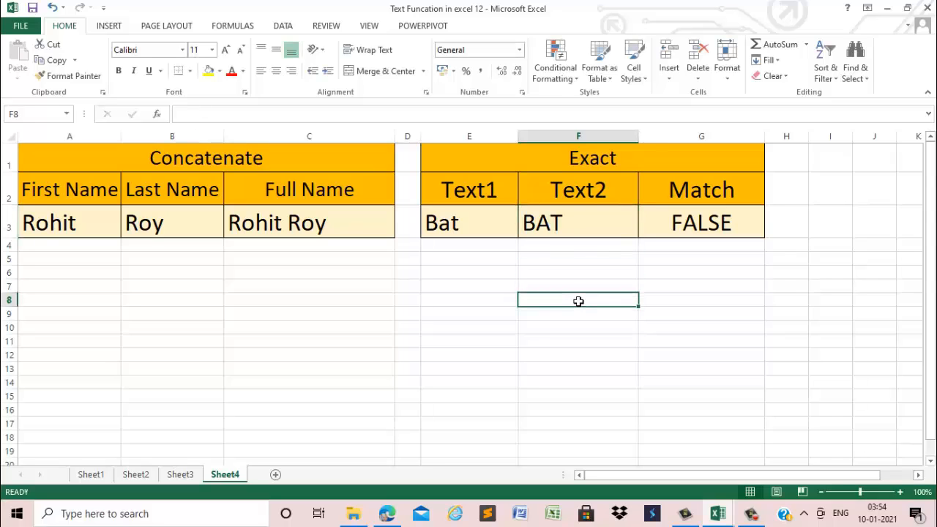